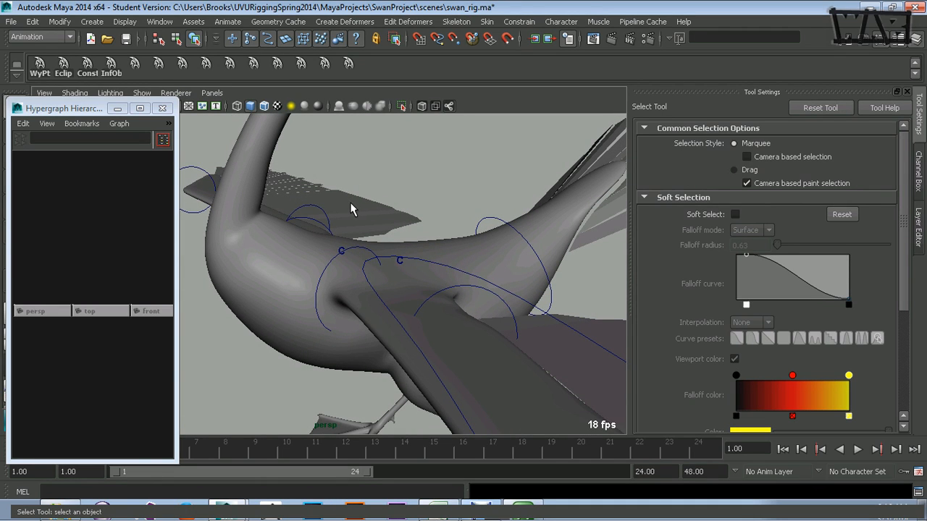
Step: Hide polygons and show joints in the perspective view so only the swan's skeleton and controls are displayed
click(341, 258)
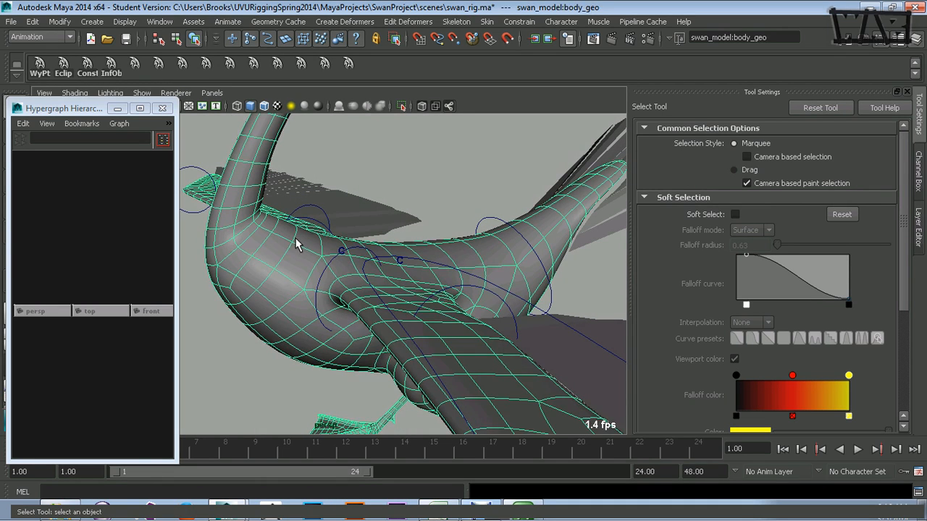
click(142, 93)
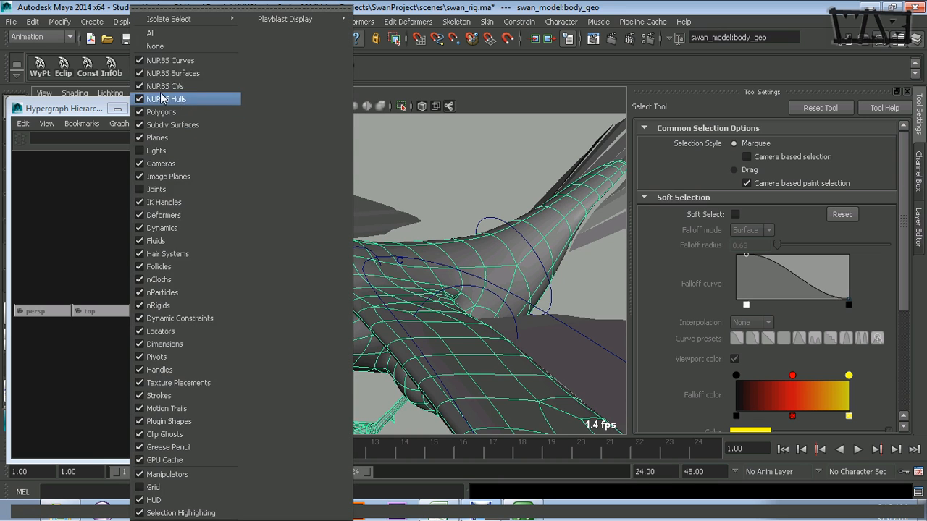
click(159, 111)
alt+middle_drag(331, 242, 347, 216)
click(142, 93)
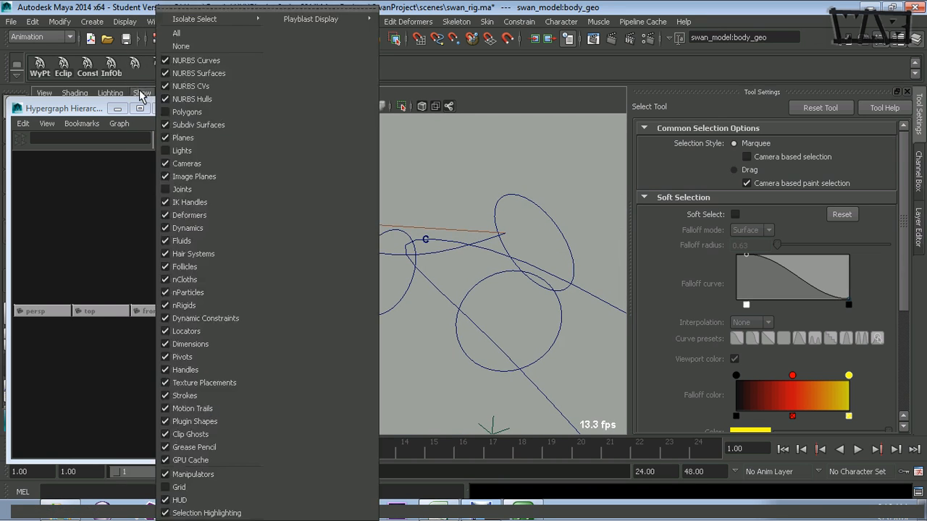
click(173, 189)
alt+right_drag(313, 207, 376, 232)
Step: Select the spineTop_clusterHandle in the perspective view and frame it in the Hypergraph
click(349, 238)
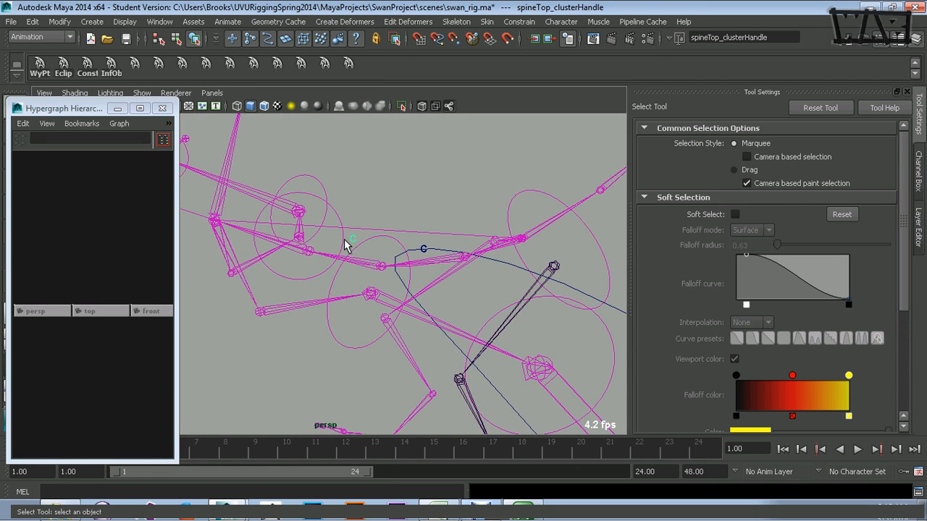
click(128, 279)
key(f)
alt+right_drag(131, 281, 150, 279)
alt+middle_drag(98, 275, 48, 234)
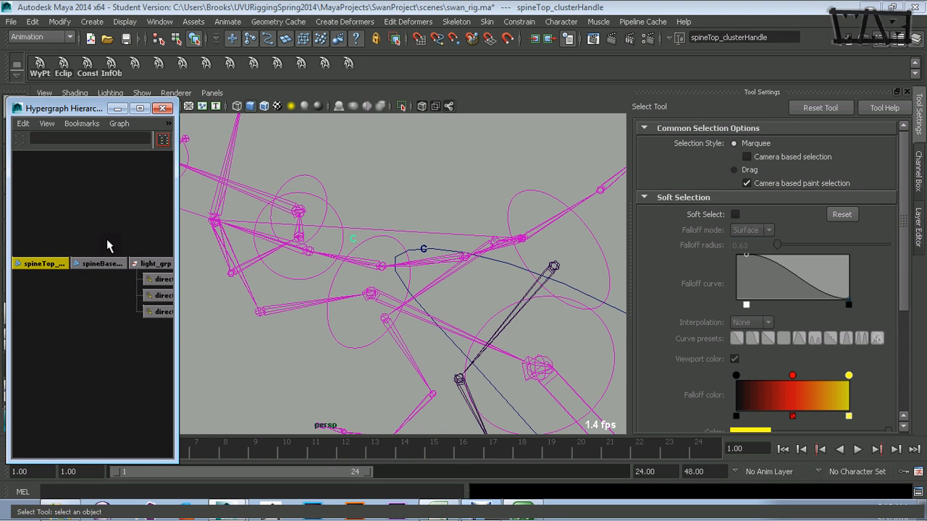
Step: Inspect the two spine clusters along the back and select the spine_curve node in the Hypergraph
alt+middle_drag(236, 254, 300, 269)
alt+drag(281, 266, 248, 272)
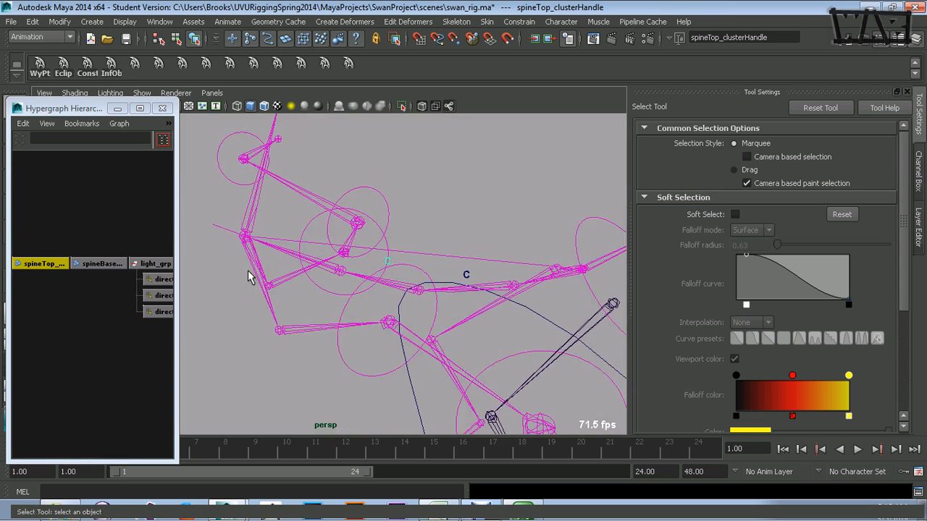
alt+middle_drag(267, 271, 263, 277)
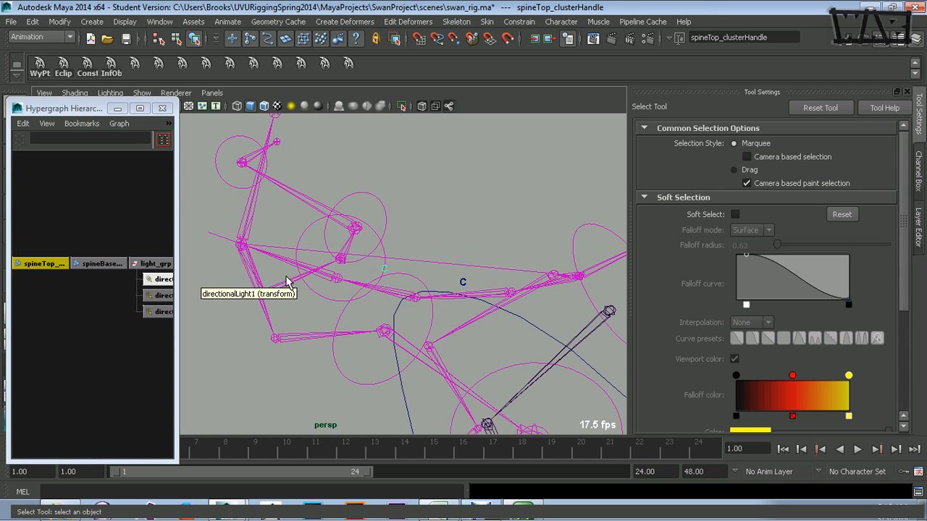
alt+middle_drag(543, 281, 451, 286)
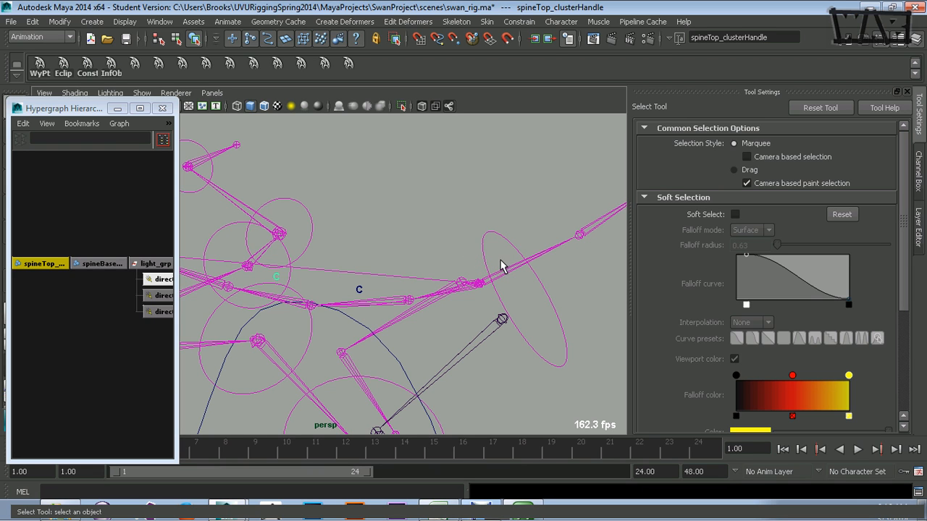
alt+drag(325, 288, 384, 288)
alt+middle_drag(355, 283, 341, 281)
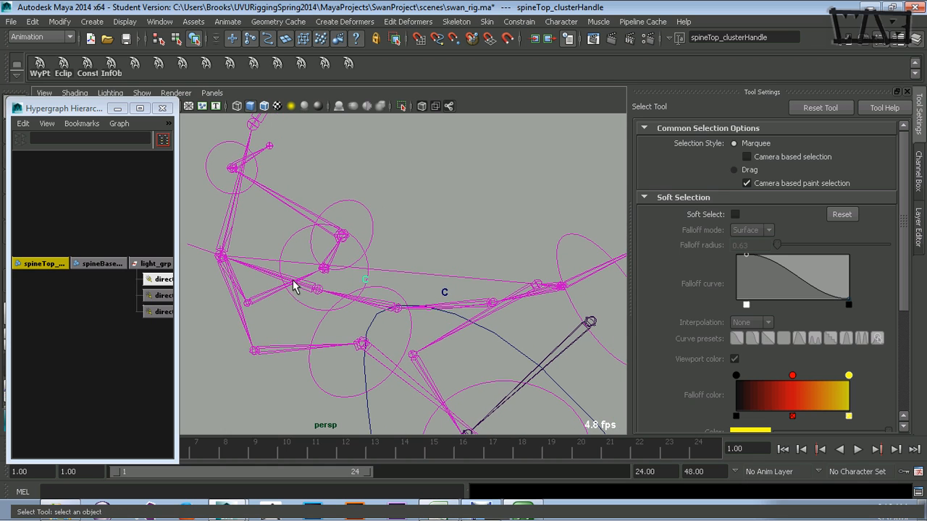
mouse_move(88, 286)
alt+middle_down()
mouse_move(163, 284)
mouse_move(110, 287)
mouse_move(124, 287)
alt+middle_up()
click(77, 262)
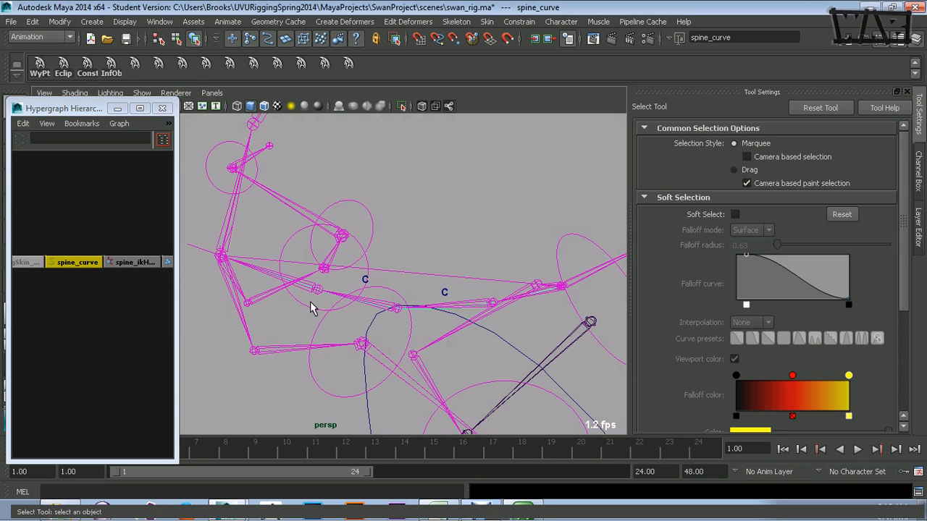
Step: Open the Component Editor on the weighted deformer values of spine_curve and move it clear of the spine
alt+drag(310, 301, 375, 314)
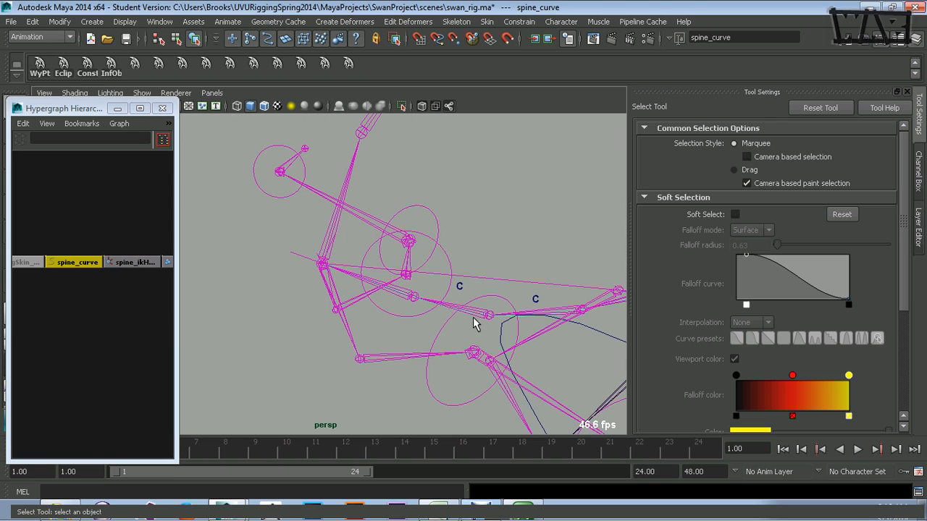
alt+drag(476, 321, 413, 299)
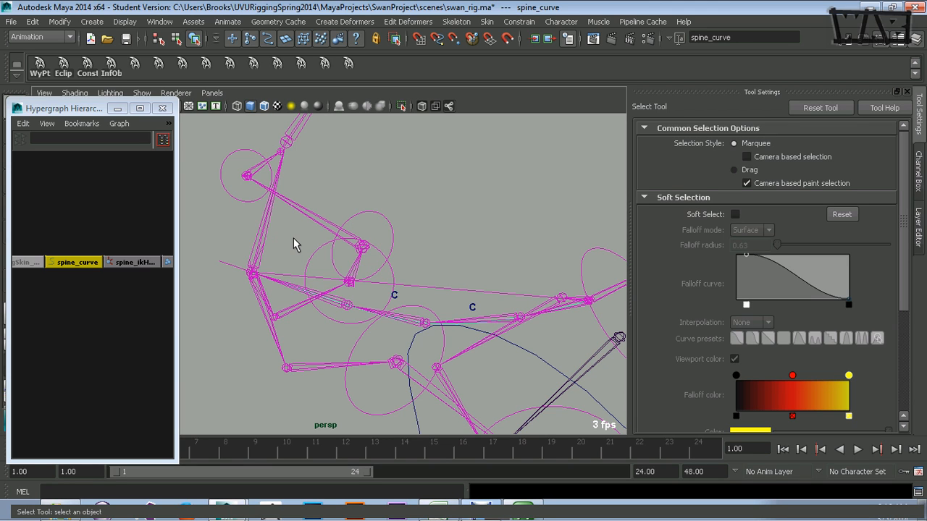
mouse_move(327, 262)
alt+mouse_down()
mouse_move(302, 265)
mouse_move(323, 245)
alt+mouse_up()
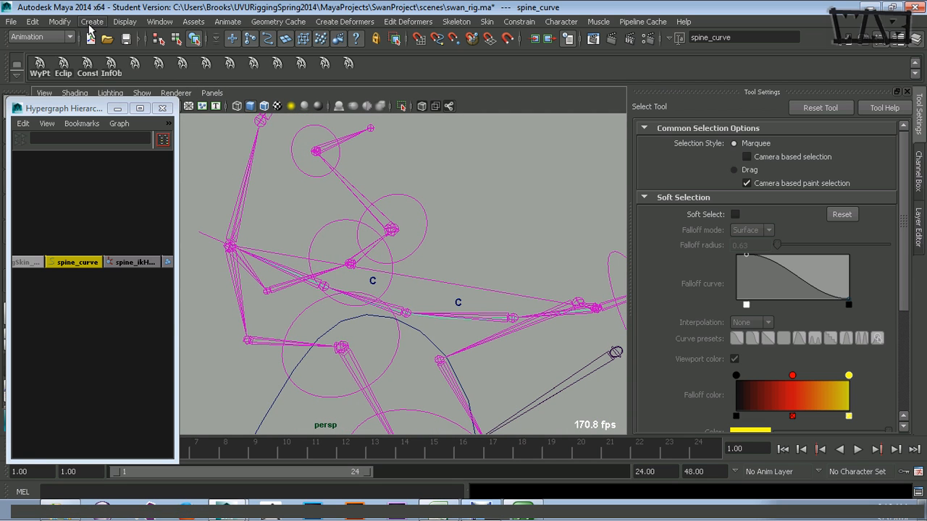
click(159, 22)
mouse_move(190, 41)
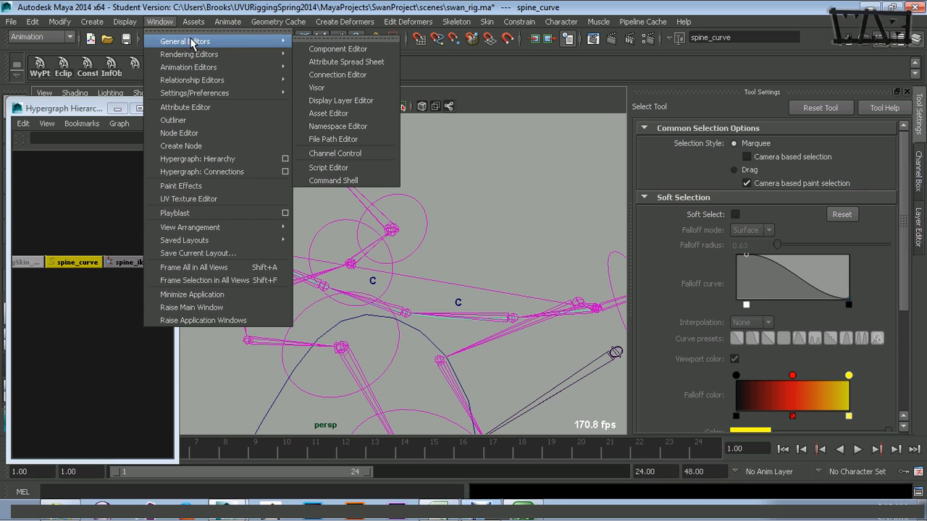
click(331, 49)
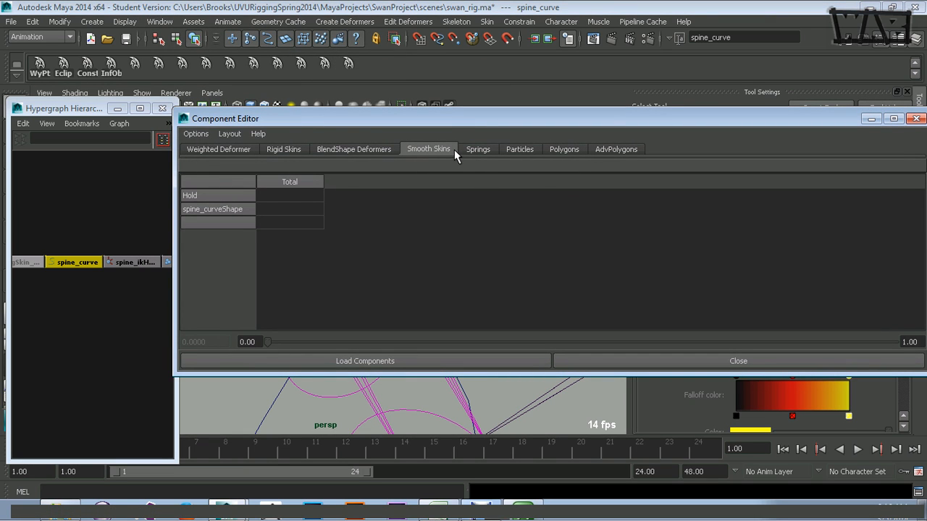
drag(444, 122, 636, 150)
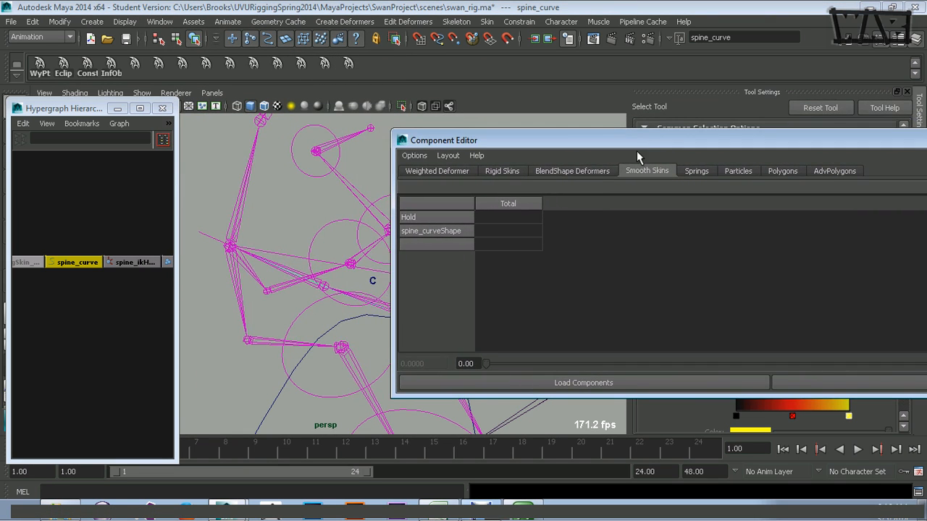
click(463, 170)
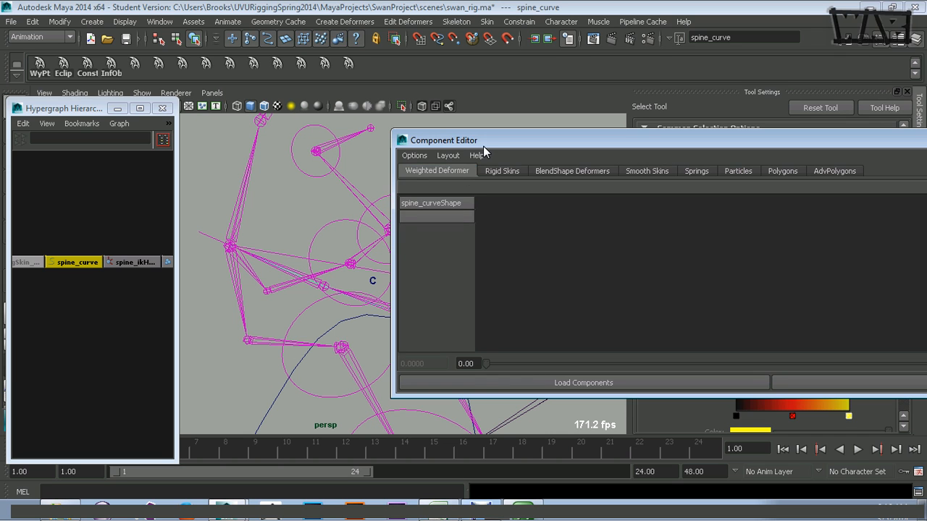
drag(491, 142, 684, 154)
Step: Switch to component mode, select the spine curve's chest-end vertex cv[4], and extend the Component Editor to show its weights
alt+middle_drag(483, 241, 443, 268)
key(F8)
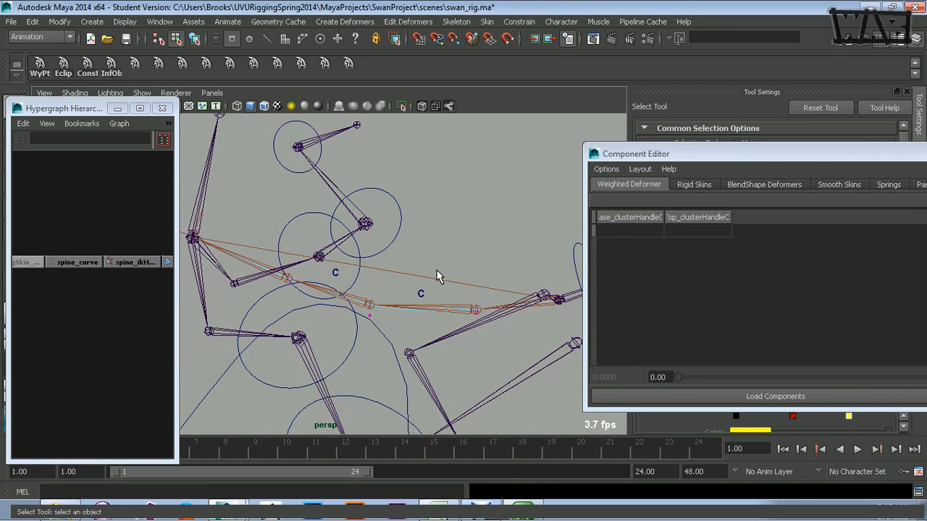
drag(228, 215, 179, 257)
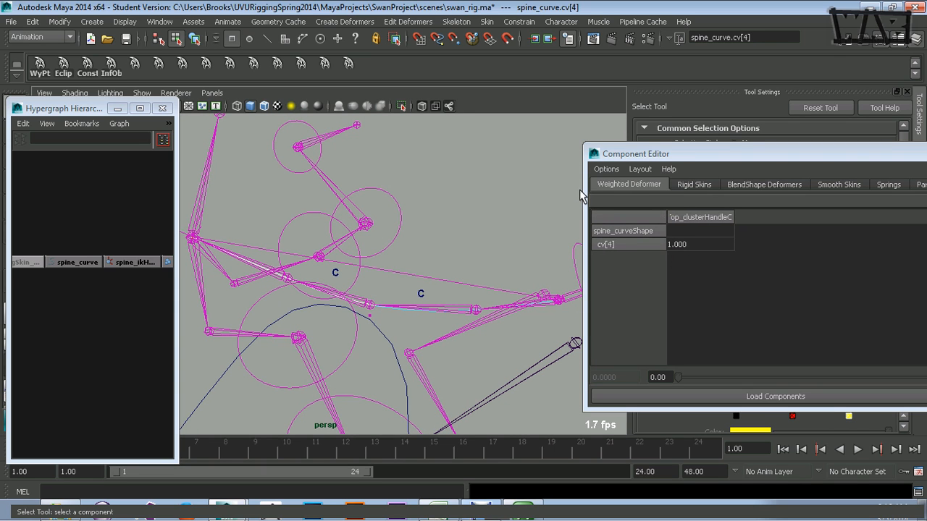
drag(583, 195, 552, 196)
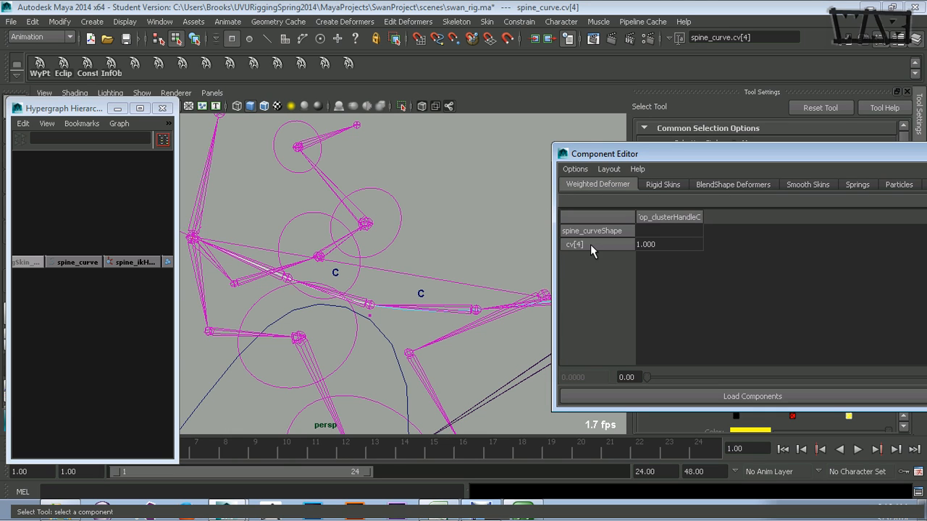
drag(553, 244, 524, 245)
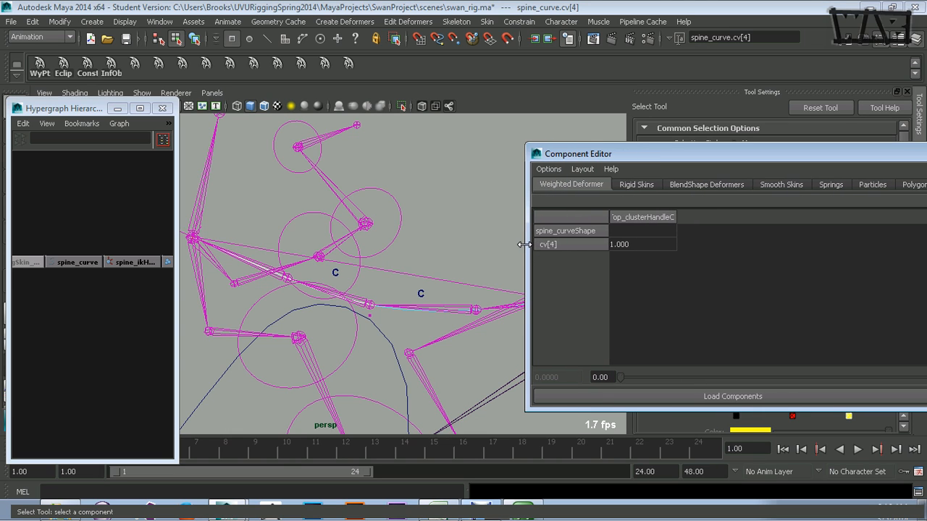
Step: Select cv[3] of the spine curve and examine its position relative to the base and top clusters
alt+drag(396, 287, 379, 270)
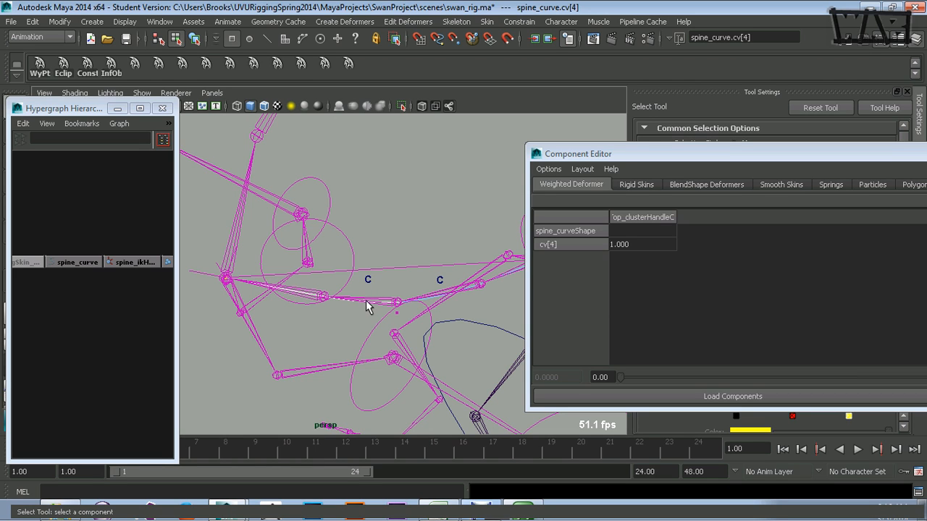
click(328, 293)
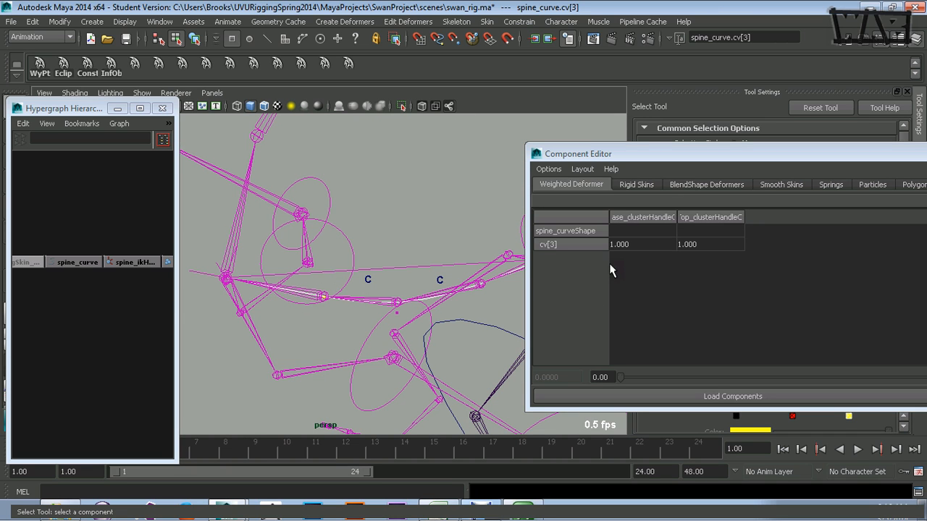
alt+middle_drag(465, 309, 424, 322)
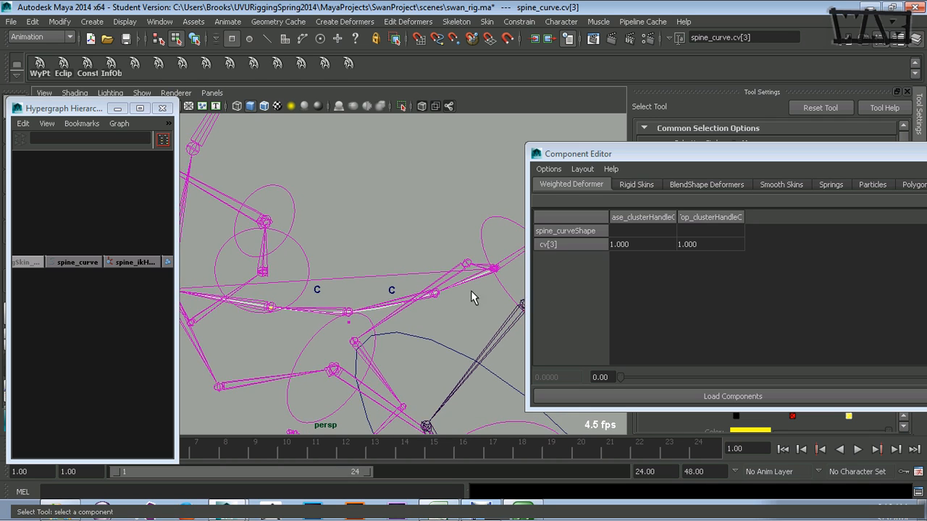
alt+drag(471, 291, 446, 305)
alt+middle_drag(446, 305, 444, 307)
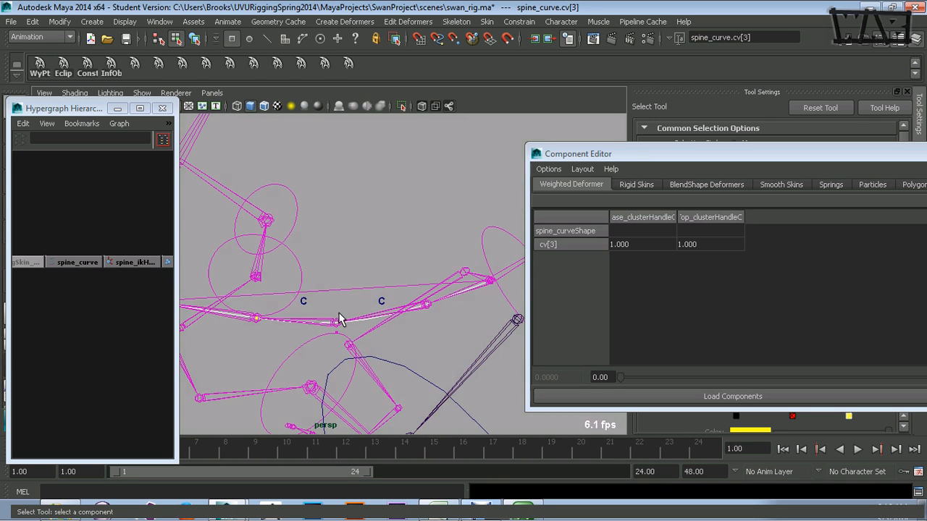
mouse_move(352, 312)
alt+middle_down()
mouse_move(383, 306)
mouse_move(355, 301)
alt+middle_up()
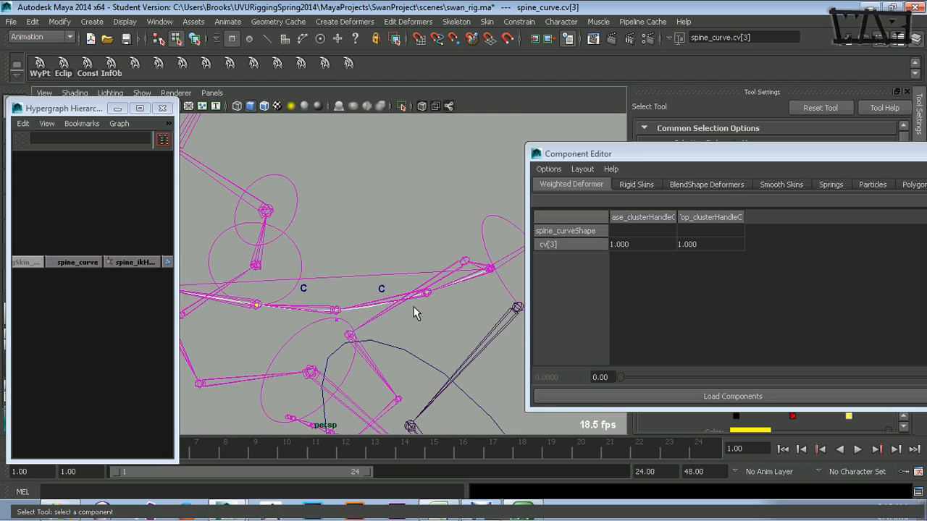
alt+drag(415, 313, 318, 293)
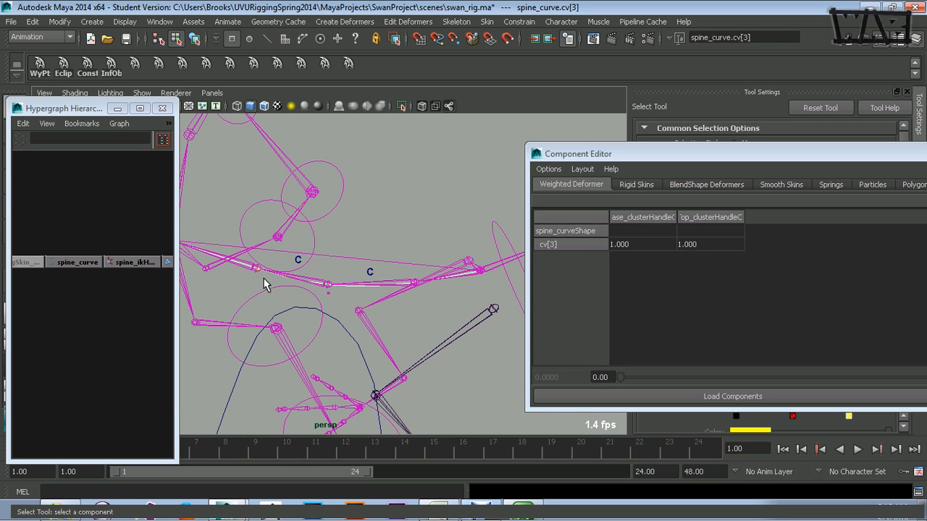
Step: Set the cluster weights of cv[3] to 0.25 for the spine base and 0.75 for the spine top
click(645, 245)
text(.2)
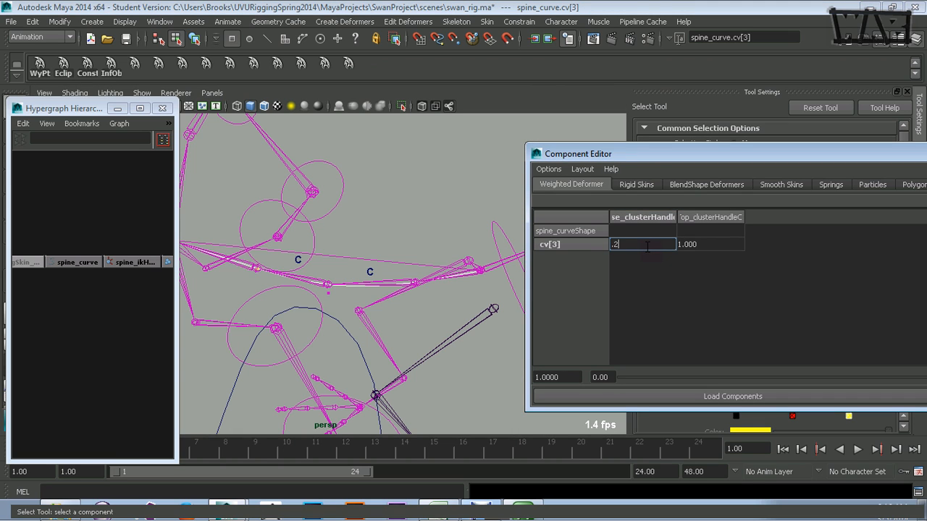
key(Return)
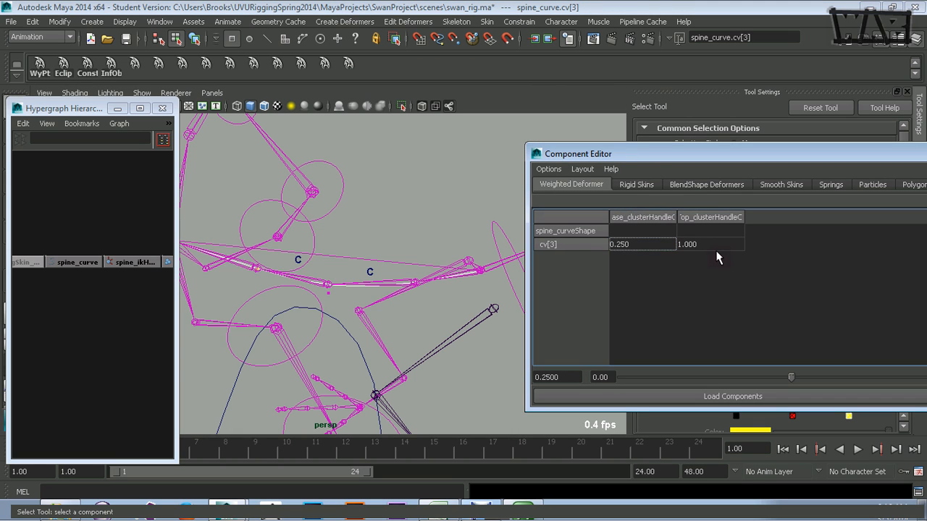
click(714, 245)
text(.7)
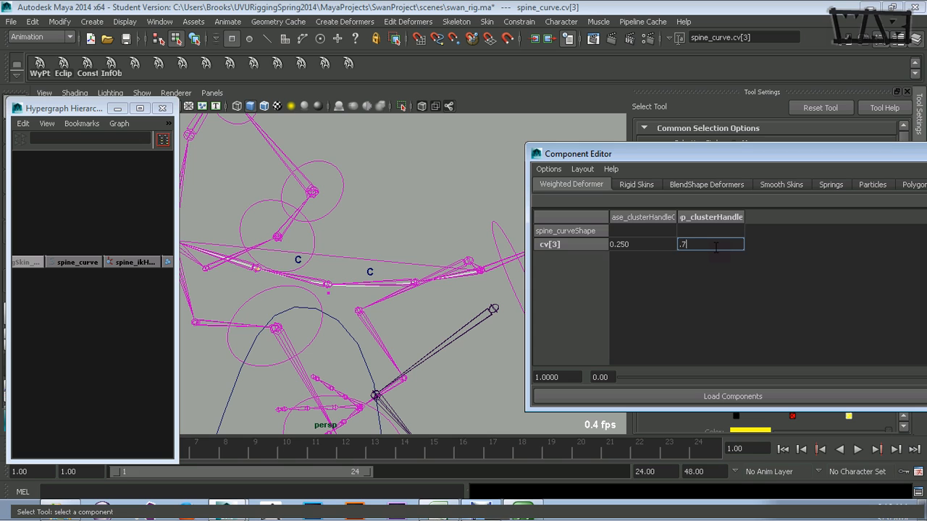
text(5)
key(Return)
Step: Select the middle vertex cv[2] of the spine curve and set both its base and top cluster weights to 0.5
click(328, 292)
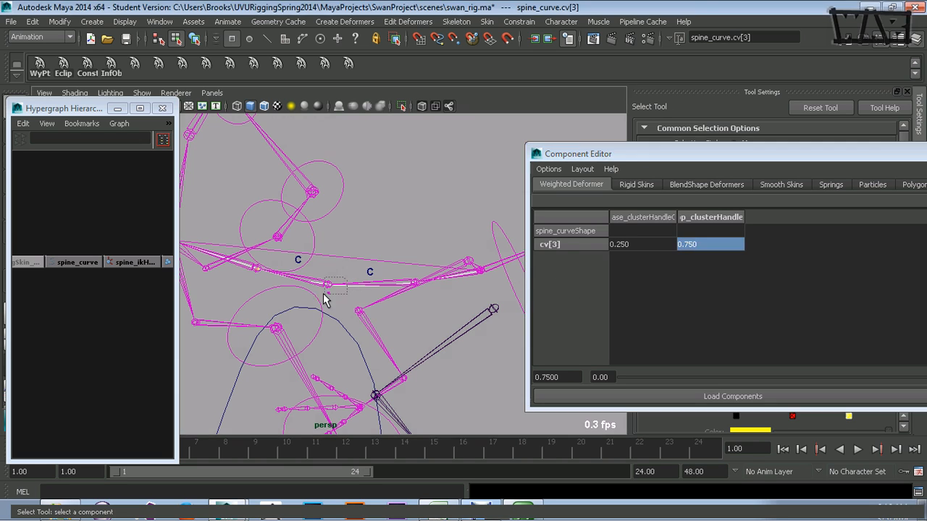
click(648, 244)
text(.5)
key(Tab)
text(.)
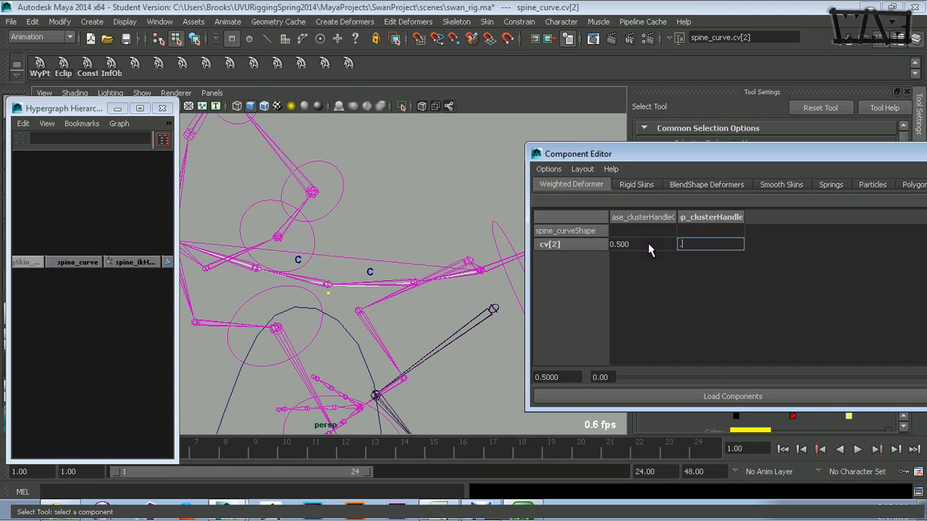
text(5)
key(Tab)
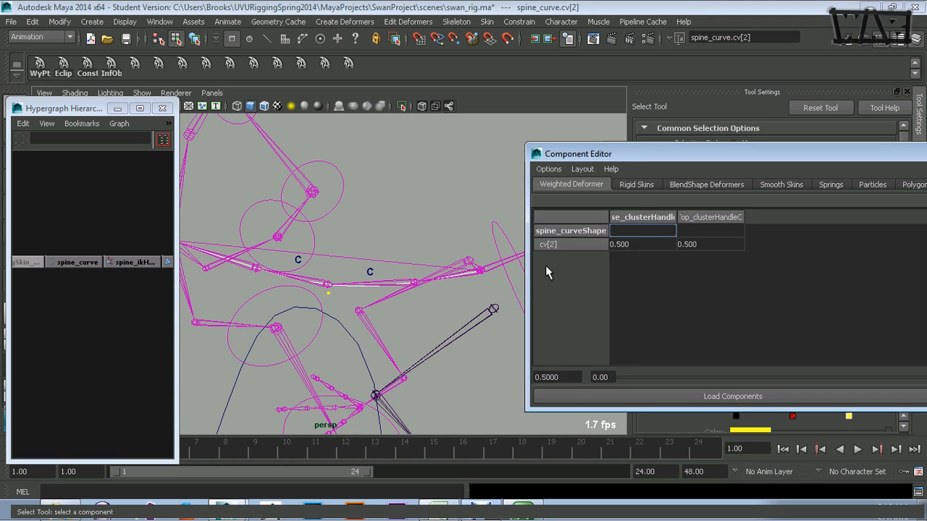
Step: Select cv[1] of the spine curve and set its cluster weights to 0.75 for the spine base and 0.25 for the spine top
drag(433, 267, 389, 296)
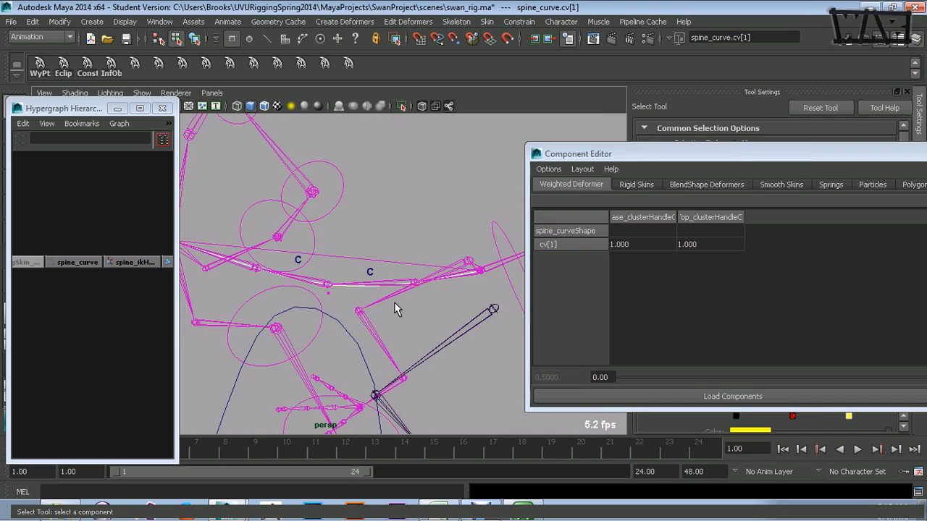
click(647, 244)
text(0.75)
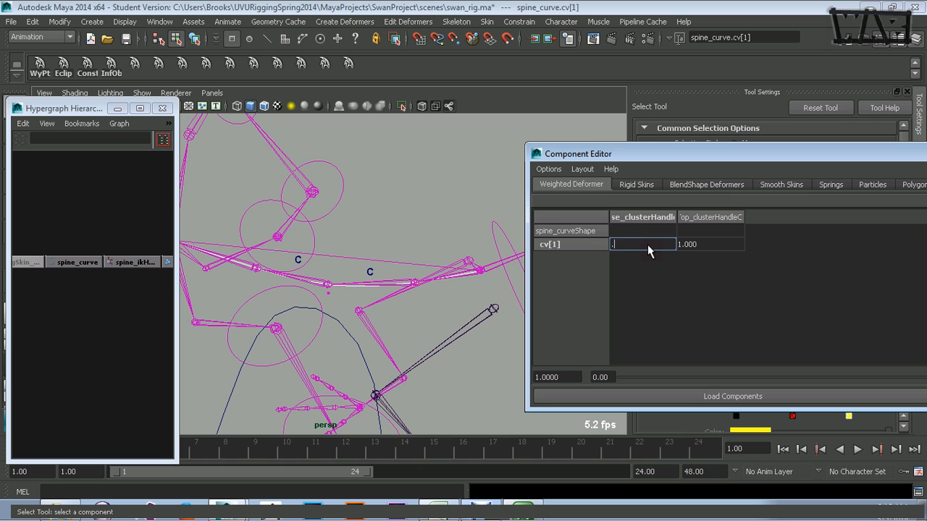
key(Tab)
text(0.25)
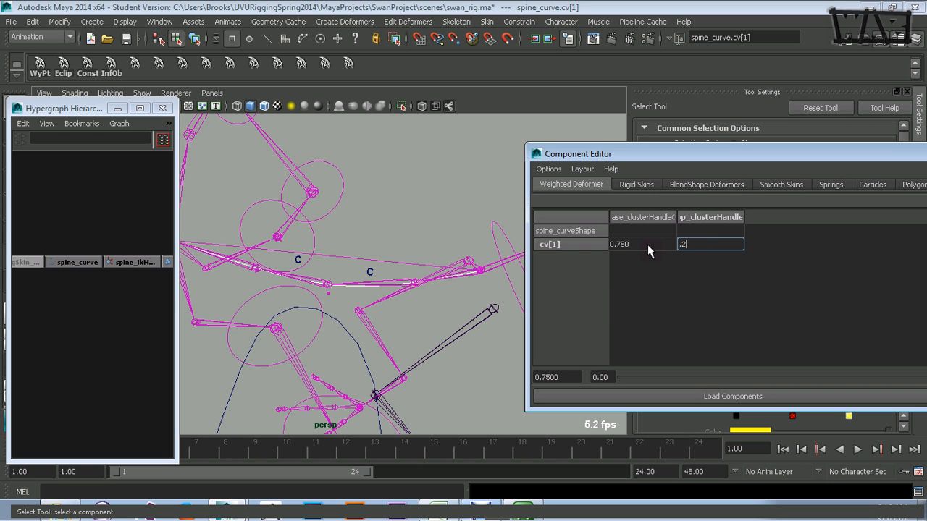
key(Return)
Step: Select the tail-end vertex cv[0] of the spine curve, check its cluster weight, and close the Component Editor
alt+drag(377, 307, 344, 302)
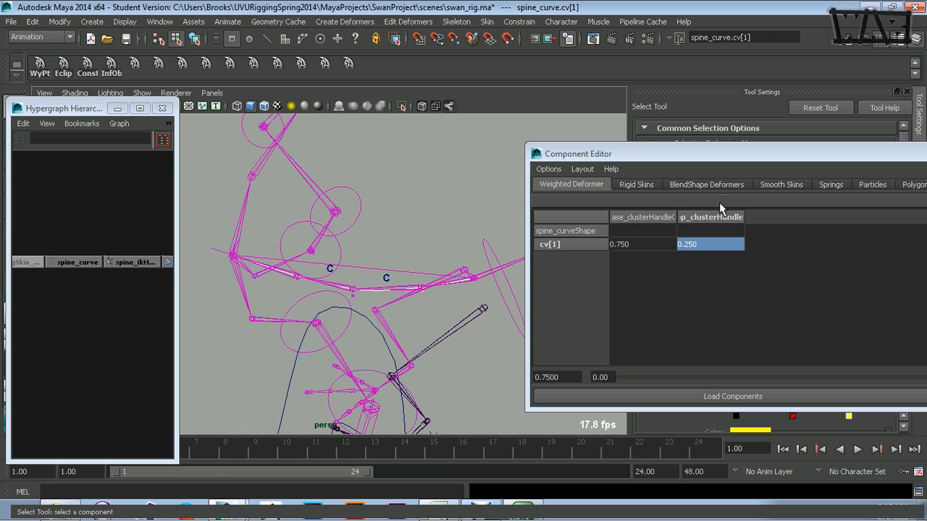
drag(775, 153, 774, 179)
drag(684, 183, 749, 169)
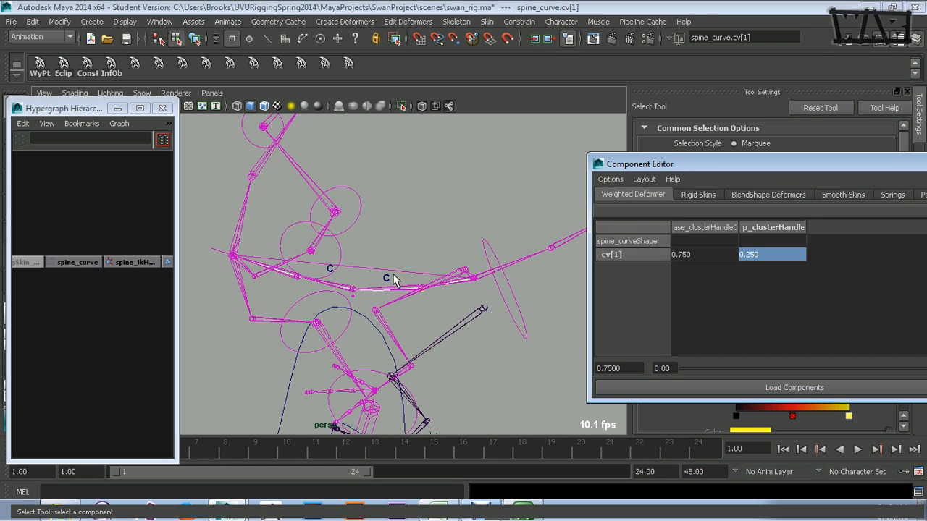
drag(493, 268, 465, 292)
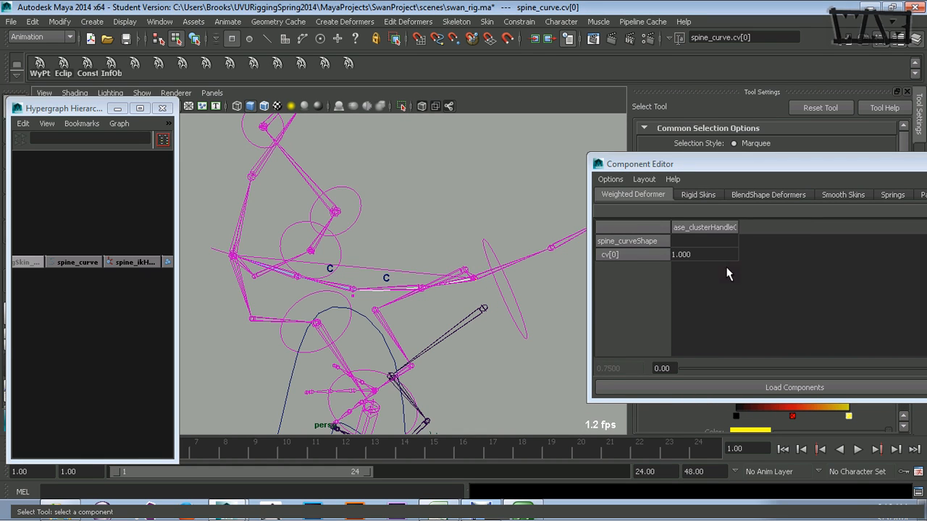
drag(760, 172, 199, 208)
click(826, 200)
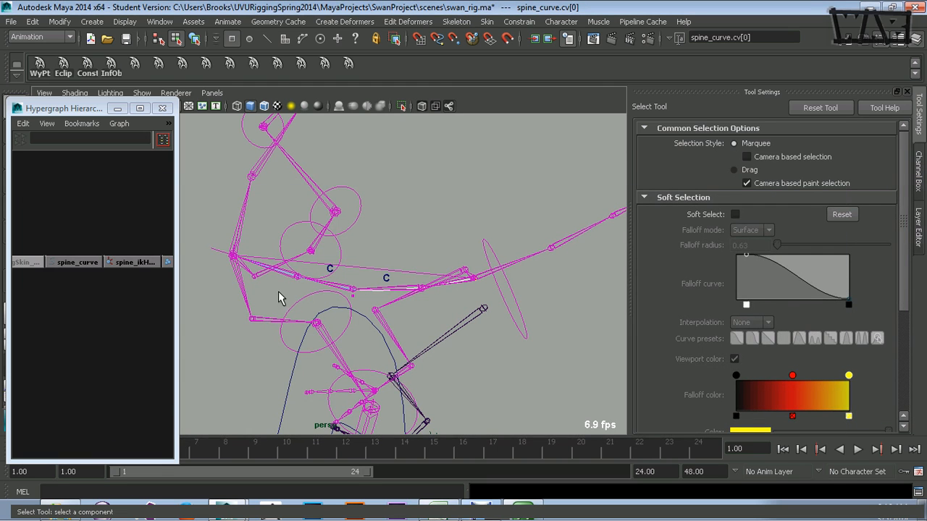
Step: Return from component mode to object mode and clear the selection of the spine curve
alt+drag(297, 269, 283, 274)
click(270, 270)
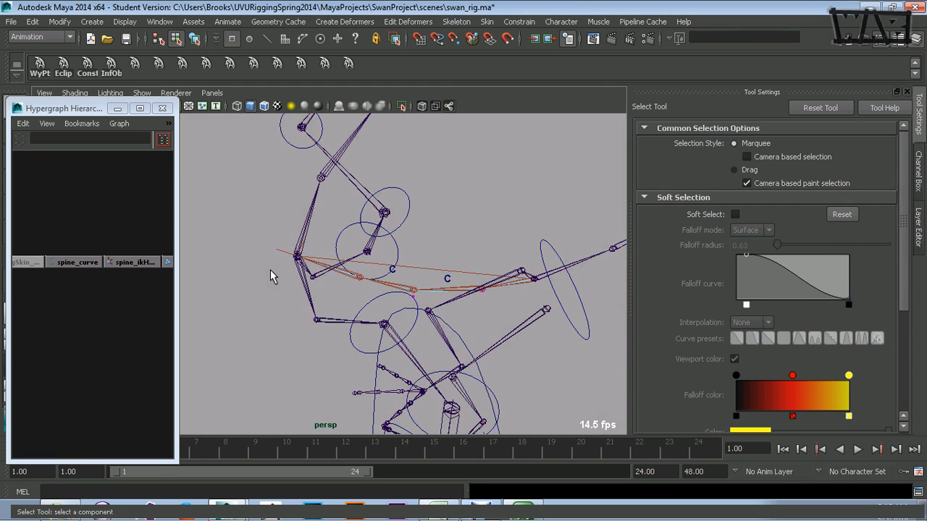
alt+drag(388, 300, 409, 302)
alt+middle_drag(414, 299, 423, 254)
alt+drag(424, 253, 389, 269)
alt+middle_drag(388, 268, 394, 259)
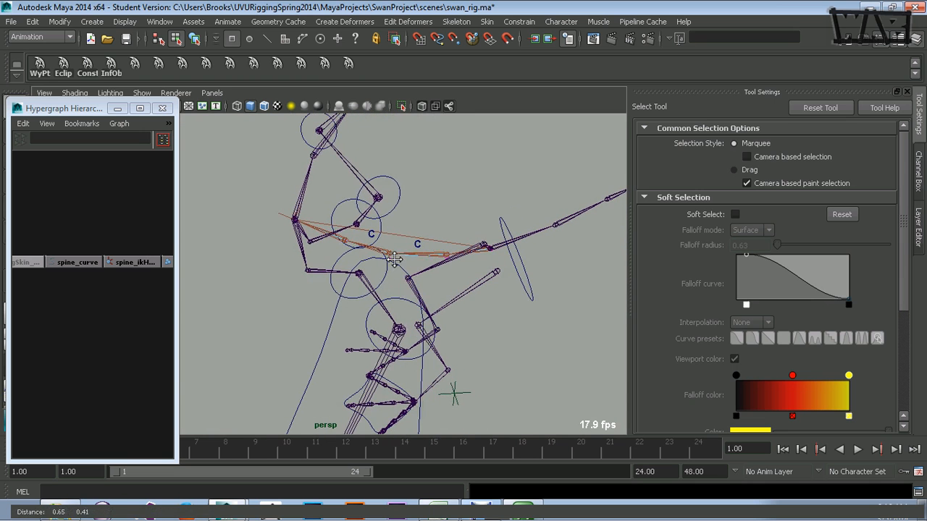
click(363, 220)
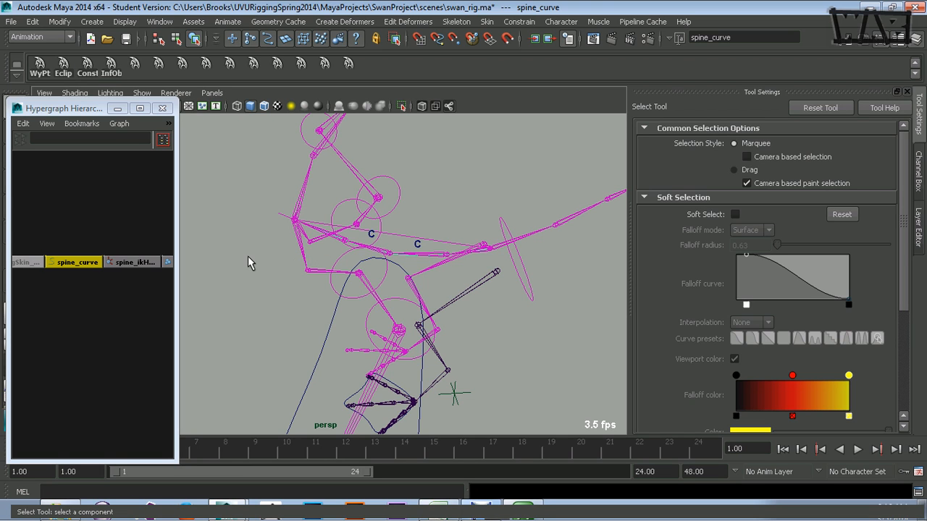
key(F8)
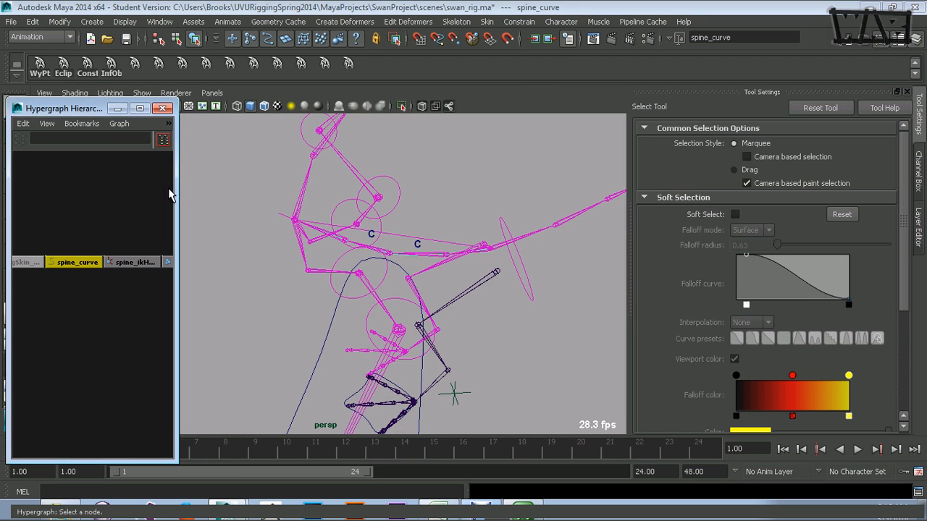
click(453, 160)
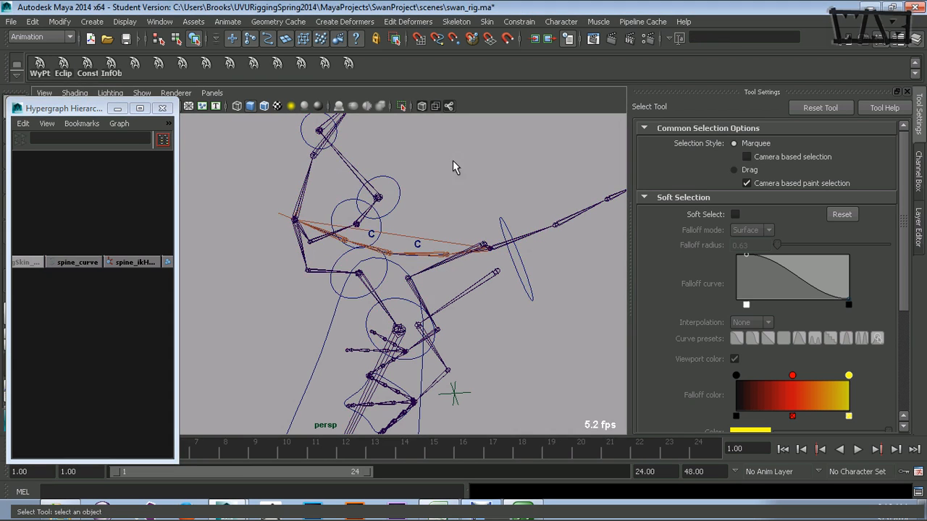
Step: Create a NURBS circle and snap it to the spine's chest-end joint at the base of the neck
click(338, 123)
mouse_move(405, 144)
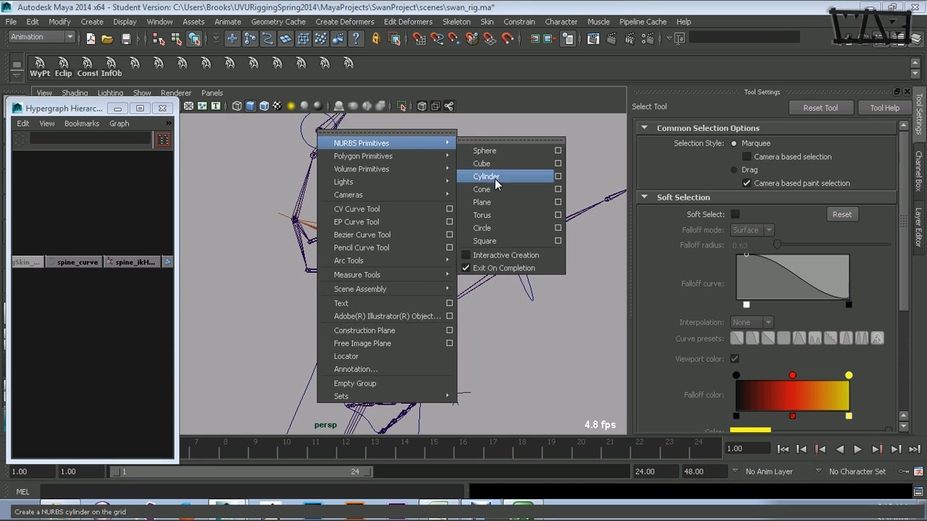
click(497, 228)
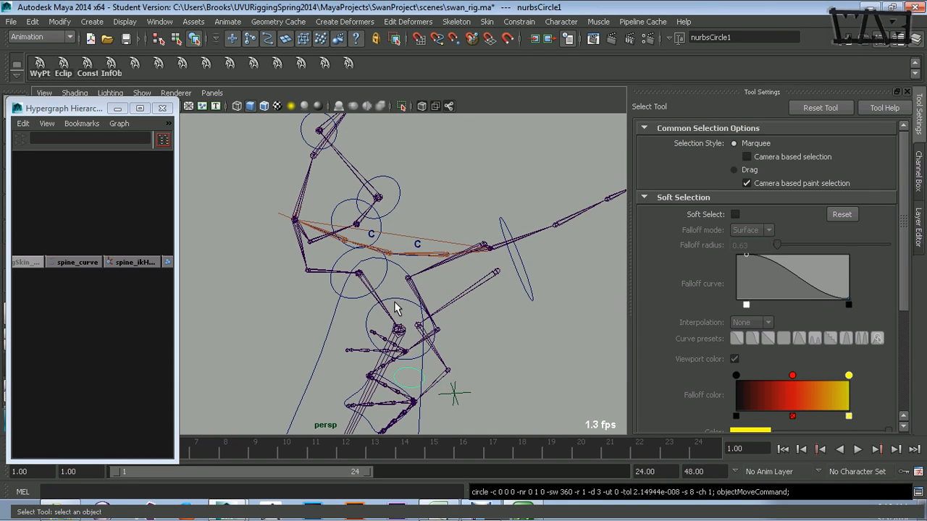
key(w)
key(v)
mouse_move(294, 220)
middle_down()
mouse_move(293, 207)
mouse_move(294, 219)
middle_up()
alt+middle_drag(348, 277, 404, 310)
alt+drag(404, 310, 392, 321)
alt+right_drag(391, 321, 611, 308)
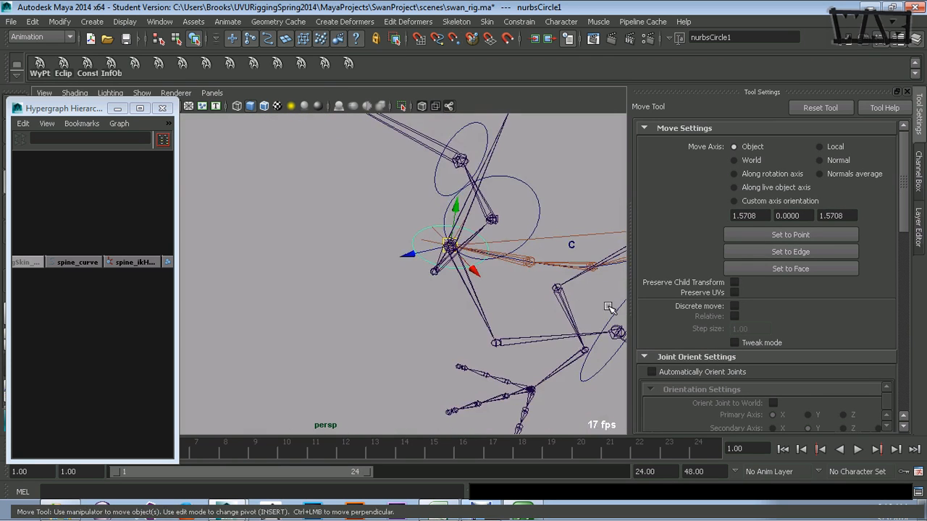
alt+drag(610, 309, 349, 304)
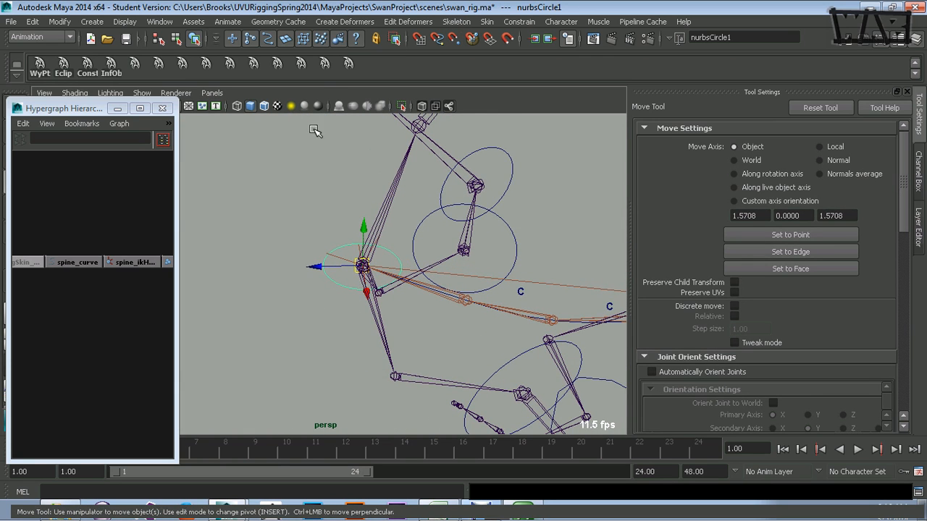
Step: Show polygons in the viewport, scale the circle uniformly to about 1.83, and tilt it around the base of the swan's neck
click(138, 93)
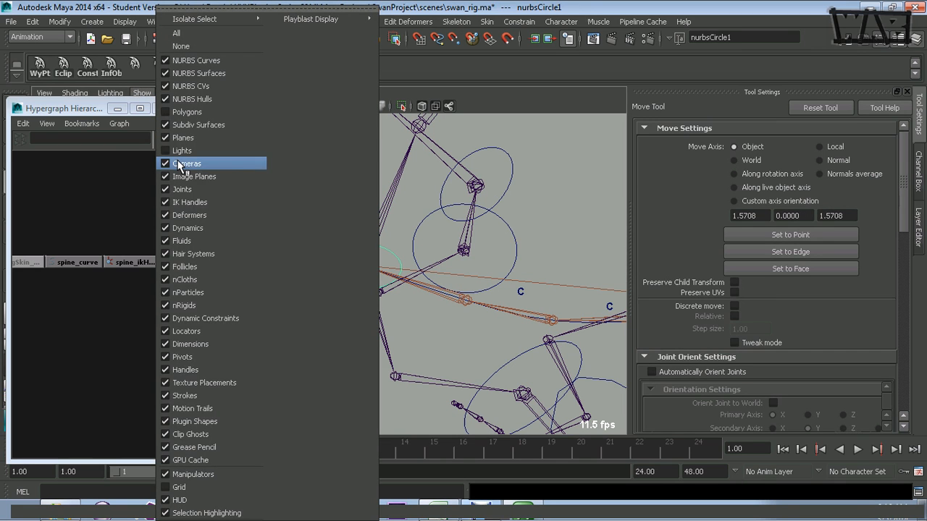
click(193, 112)
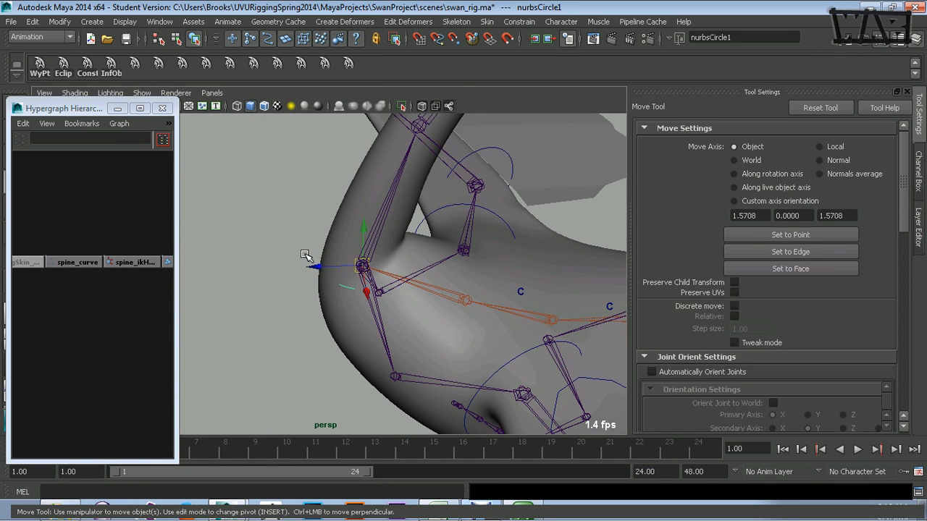
key(r)
drag(364, 266, 415, 267)
key(e)
drag(362, 216, 324, 229)
alt+middle_drag(366, 256, 345, 271)
mouse_move(334, 268)
alt+mouse_down()
mouse_move(320, 244)
mouse_move(331, 253)
alt+mouse_up()
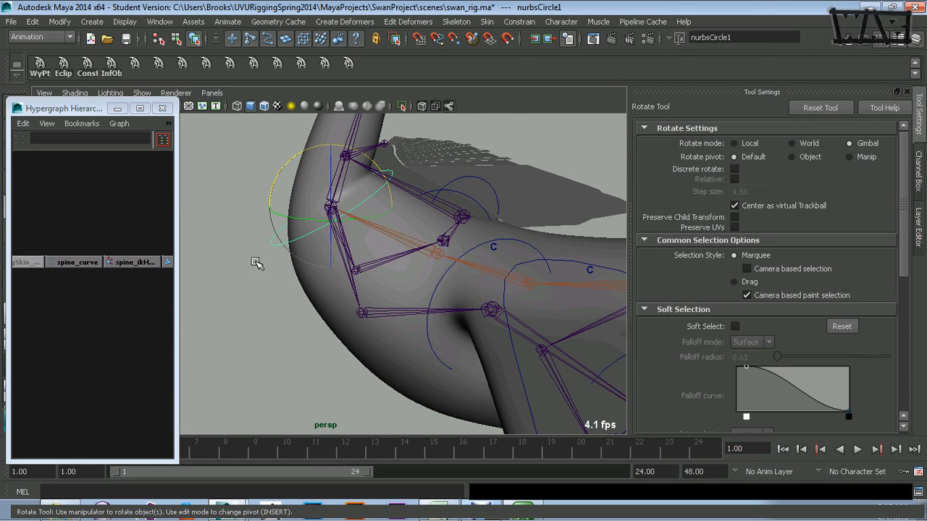
key(q)
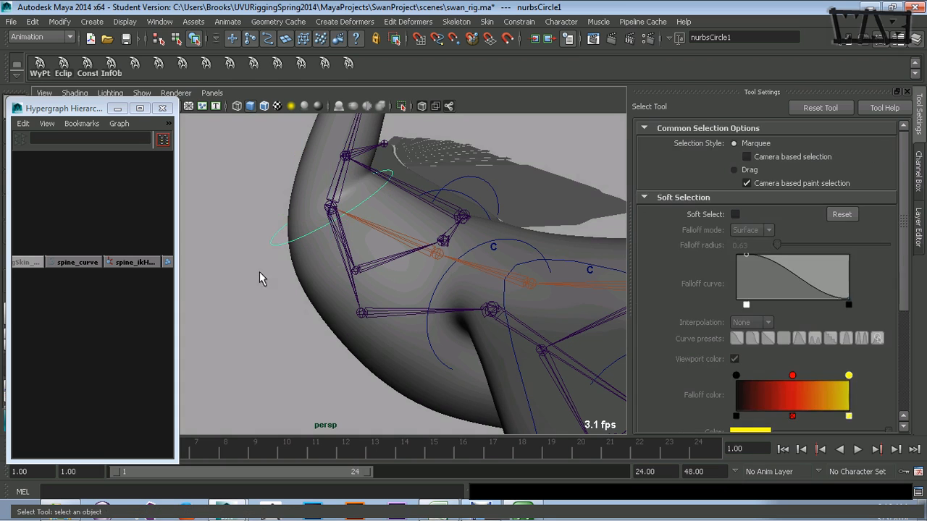
click(332, 237)
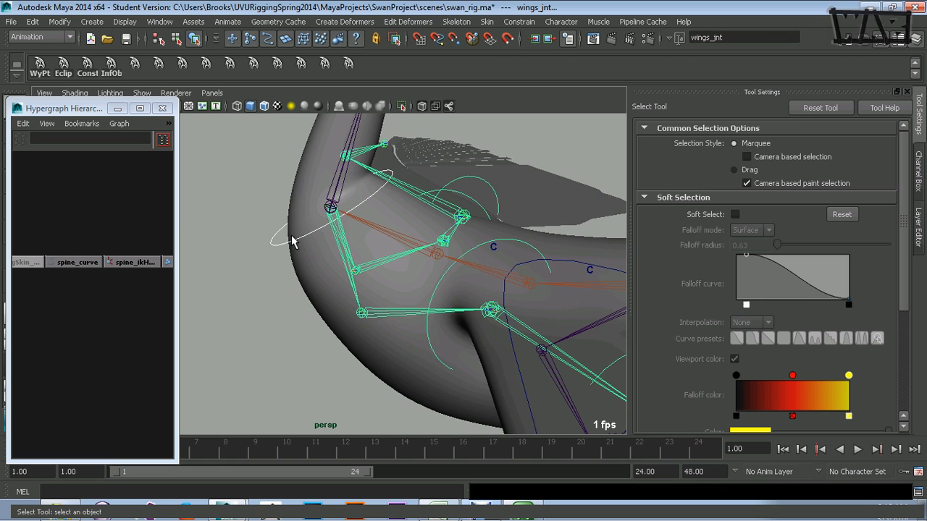
click(327, 210)
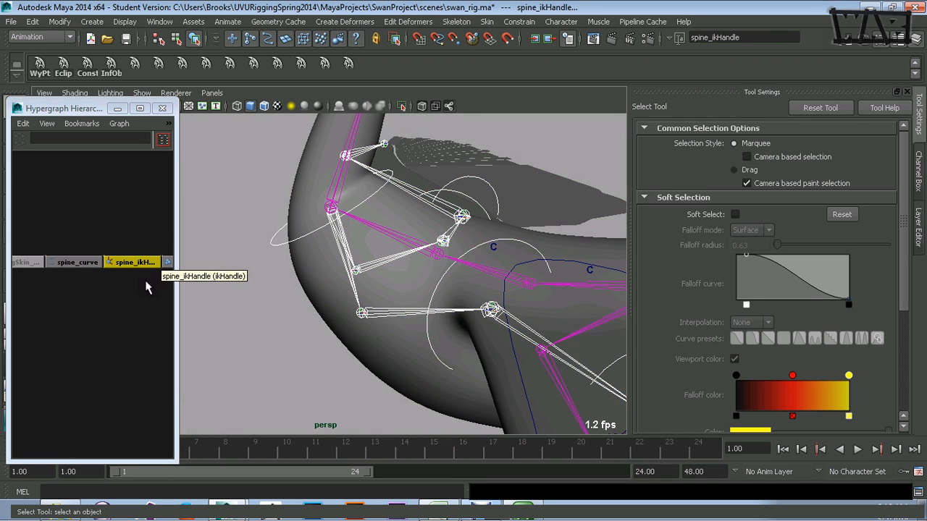
click(297, 217)
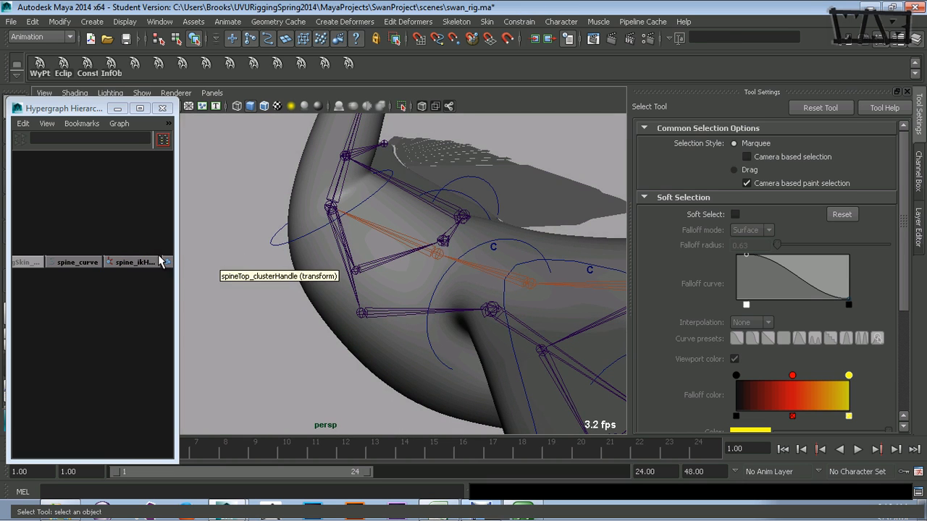
Step: Enlarge the Hypergraph Hierarchy and locate spine4_jnt in the joint chain under swan_grp
alt+middle_drag(50, 295, 74, 292)
click(140, 109)
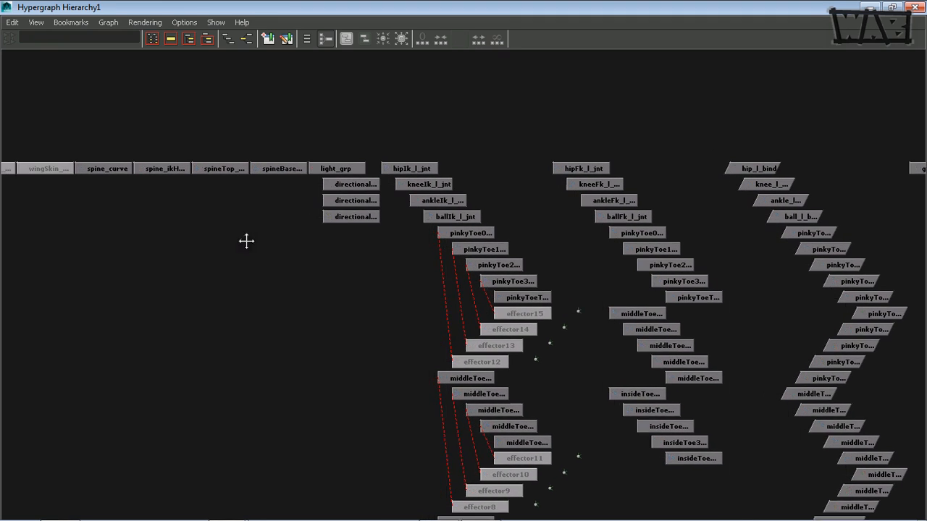
mouse_move(246, 241)
alt+middle_down()
mouse_move(364, 251)
mouse_move(543, 241)
alt+middle_up()
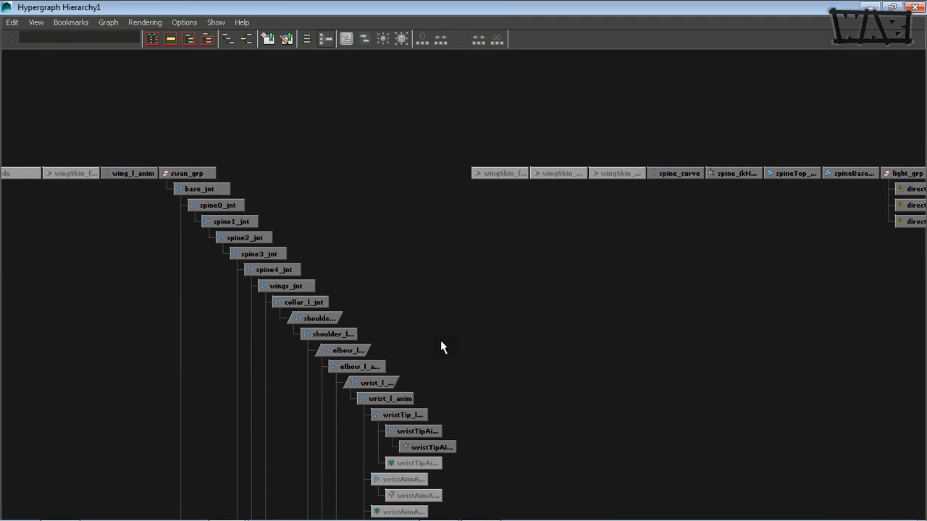
click(270, 255)
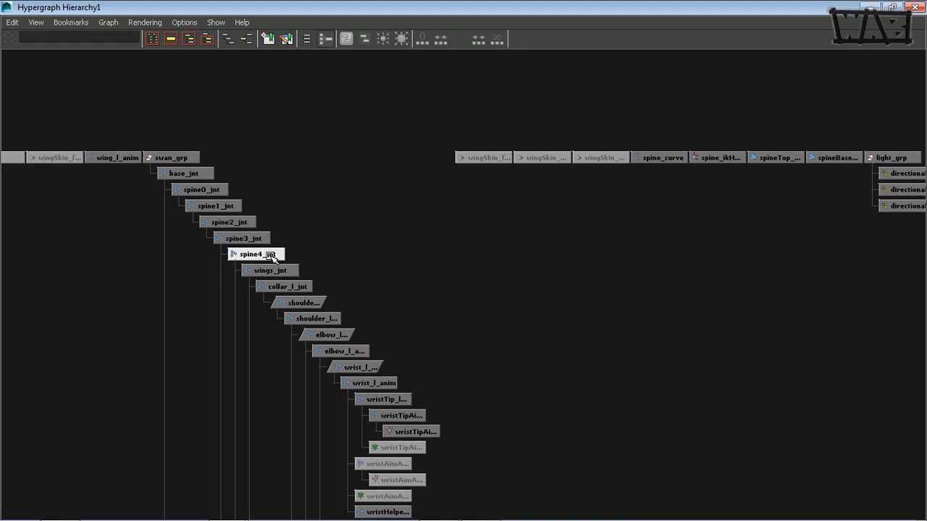
Step: Find the new NURBS circle's node in the hierarchy and rename it shoulder_anim
alt+middle_drag(786, 257, 297, 253)
alt+middle_drag(712, 229, 432, 232)
click(602, 179)
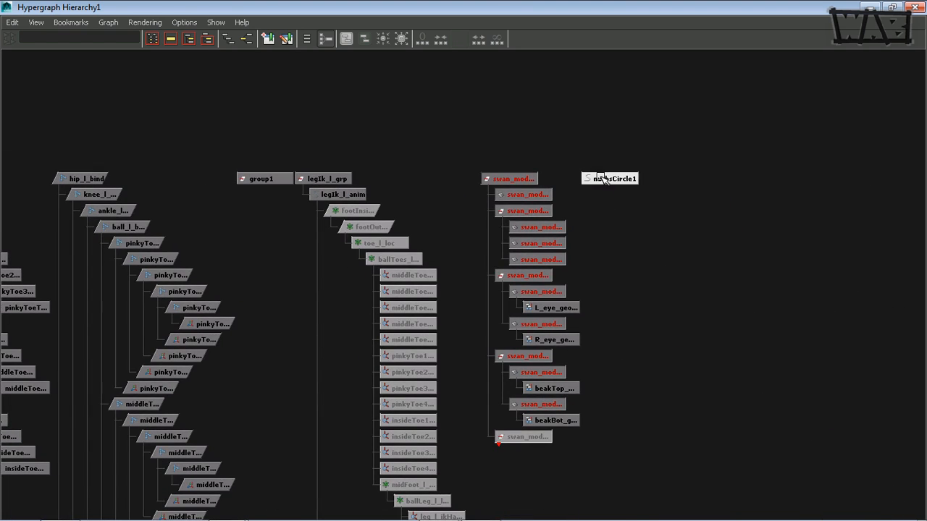
double_click(604, 181)
click(490, 269)
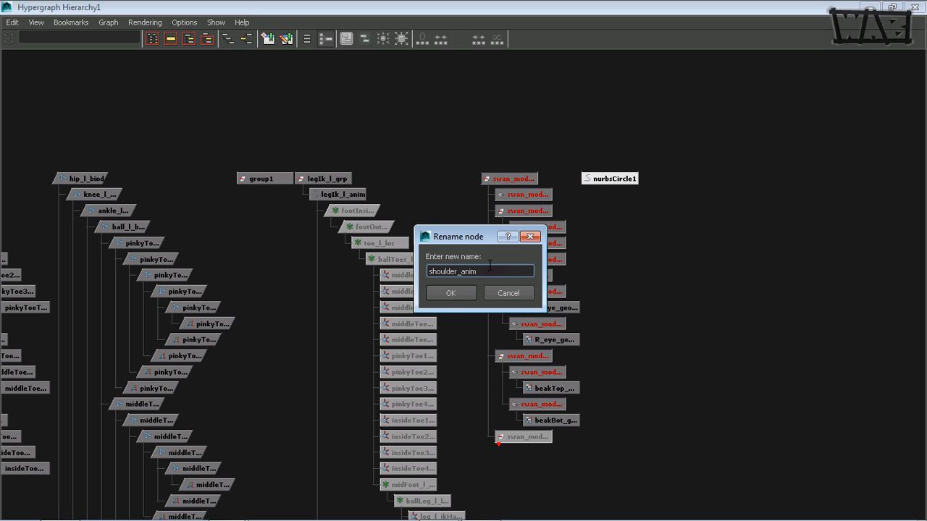
key(Return)
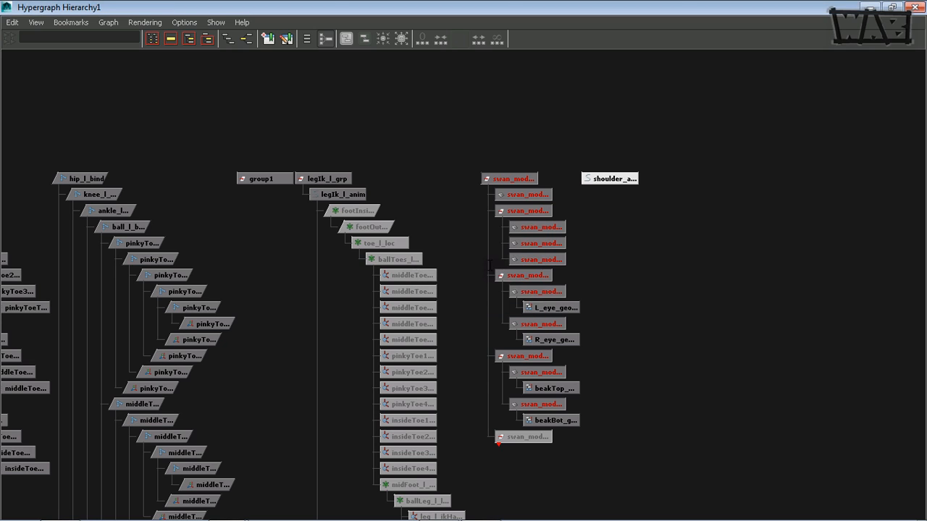
Step: Parent the shoulder_anim control under spine4_jnt in the hierarchy
click(610, 180)
alt+middle_drag(174, 319, 921, 273)
alt+middle_drag(221, 312, 518, 294)
alt+middle_drag(305, 312, 386, 333)
click(209, 243)
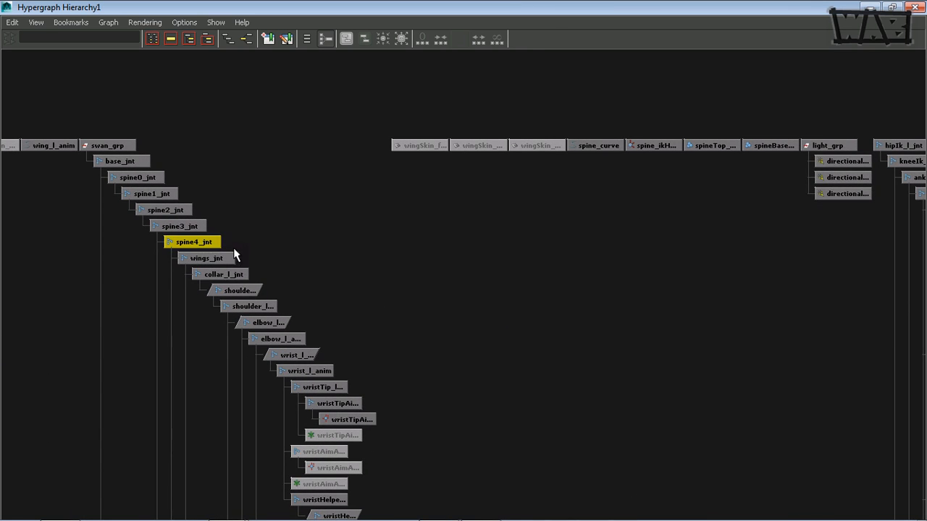
click(259, 259)
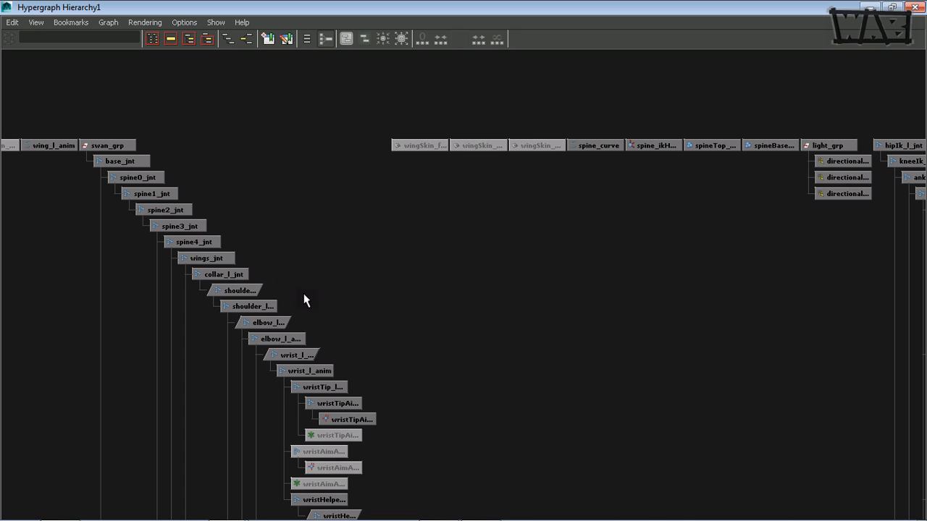
Step: Delete shoulder_anim's construction history and freeze its transformations
click(891, 7)
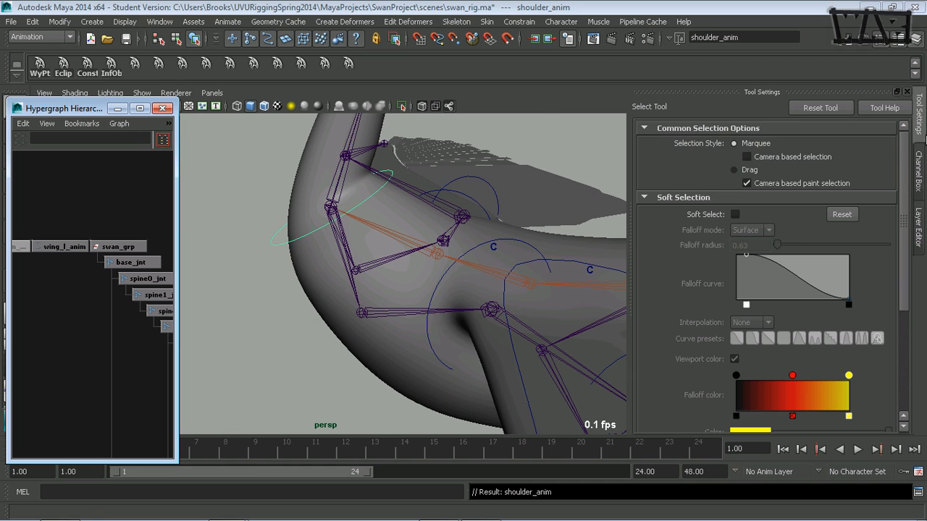
click(918, 174)
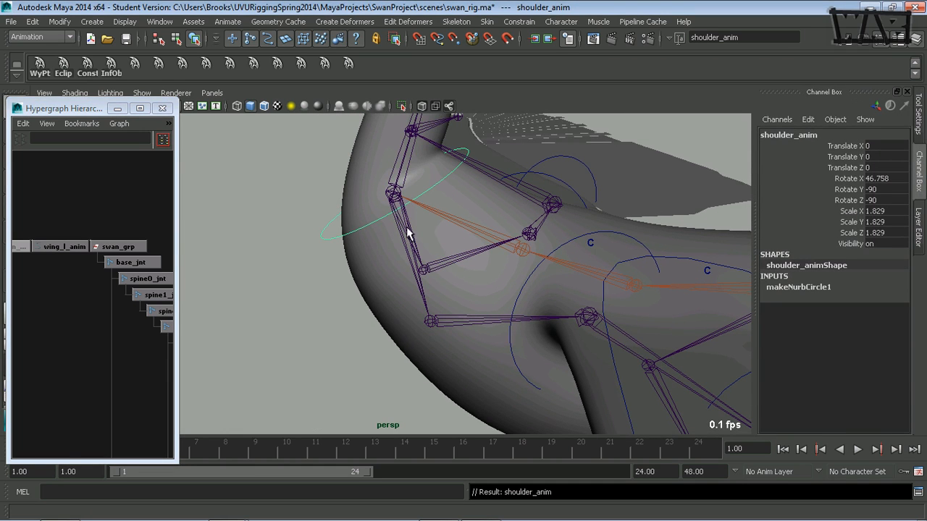
click(34, 21)
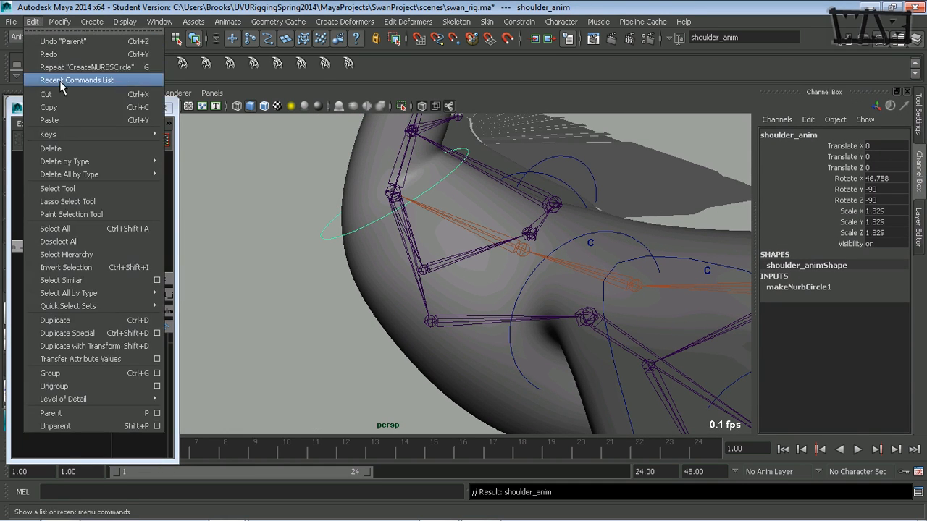
mouse_move(100, 159)
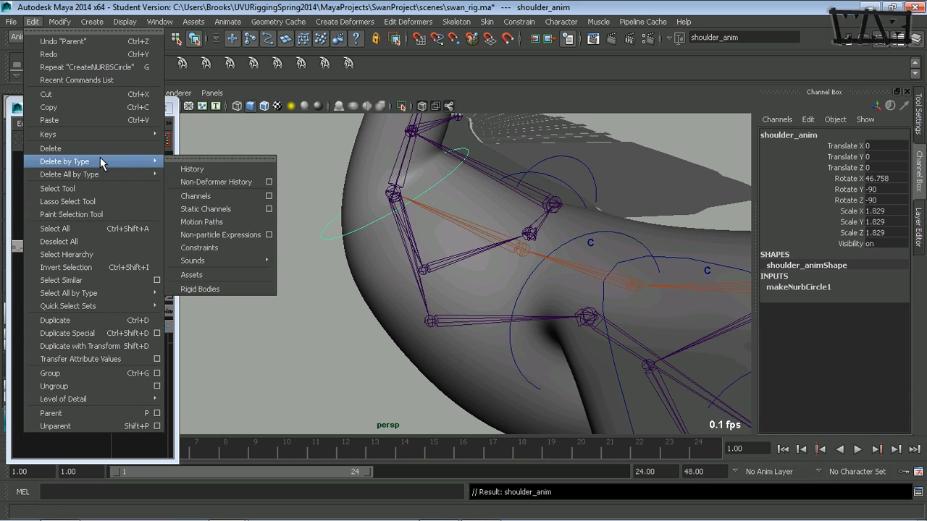
click(187, 171)
click(59, 21)
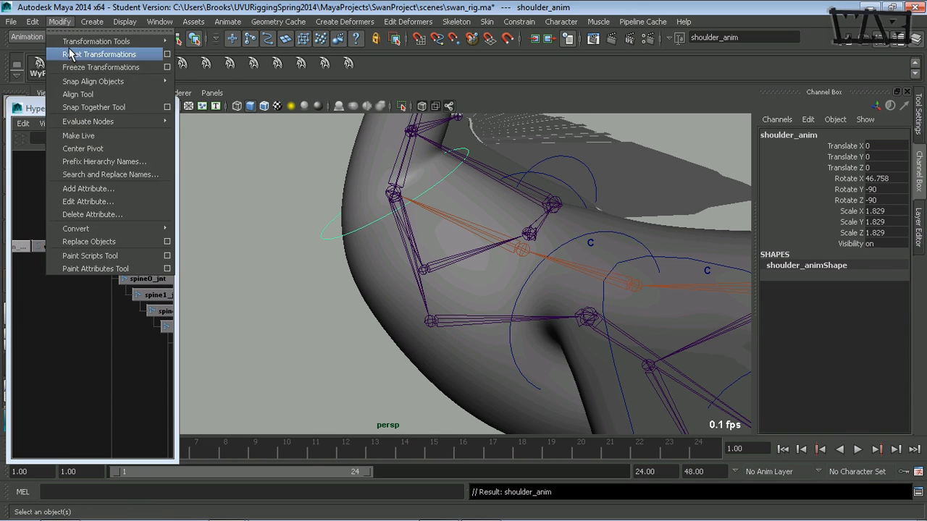
click(101, 67)
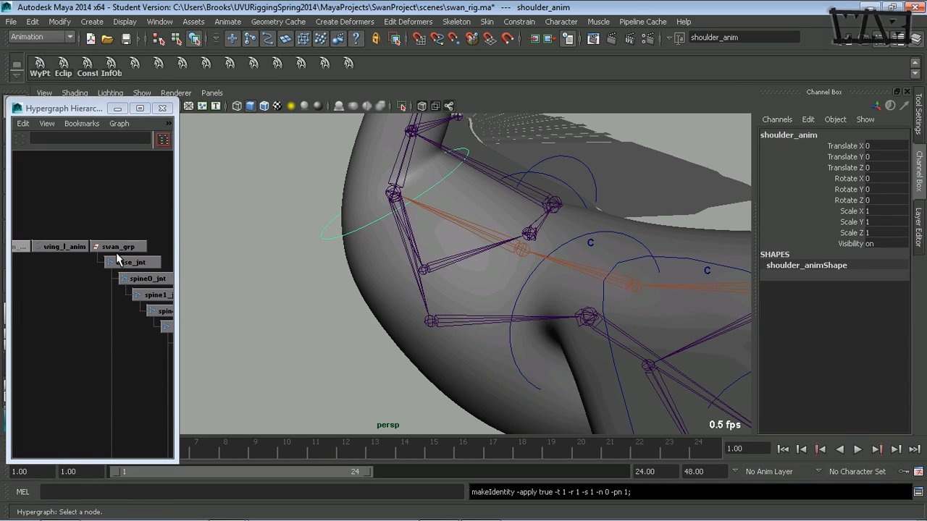
Step: Try unparenting shoulder_anim from spine4_jnt to world level in the hierarchy, and undo the unparenting
key(f)
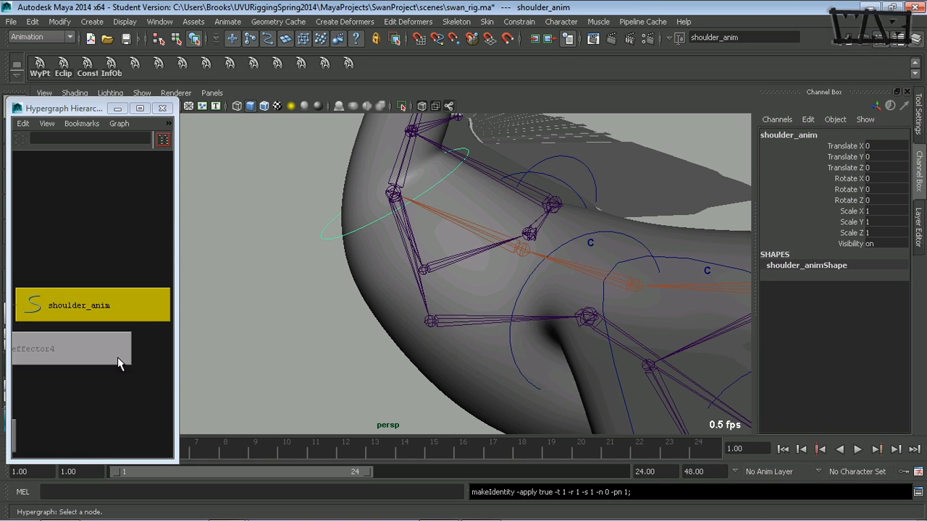
alt+right_drag(141, 375, 58, 378)
middle_drag(89, 317, 89, 319)
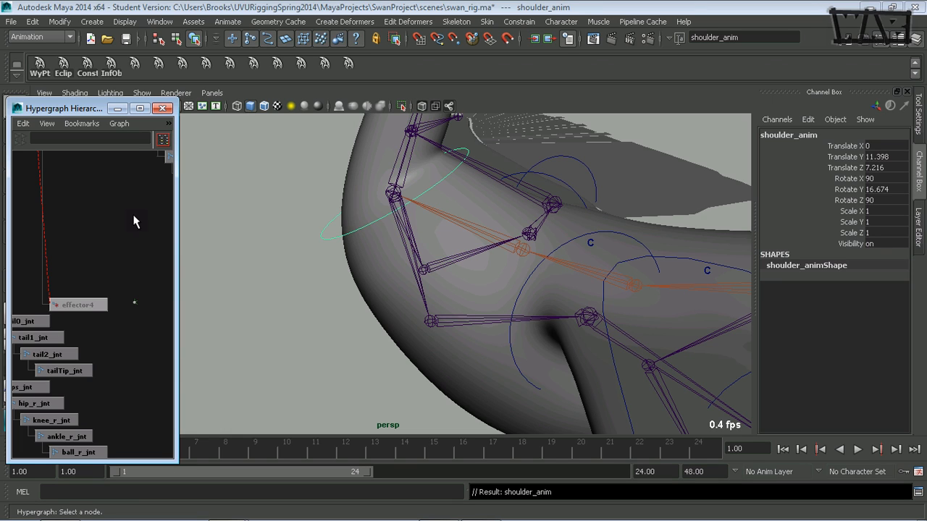
alt+middle_drag(135, 217, 91, 269)
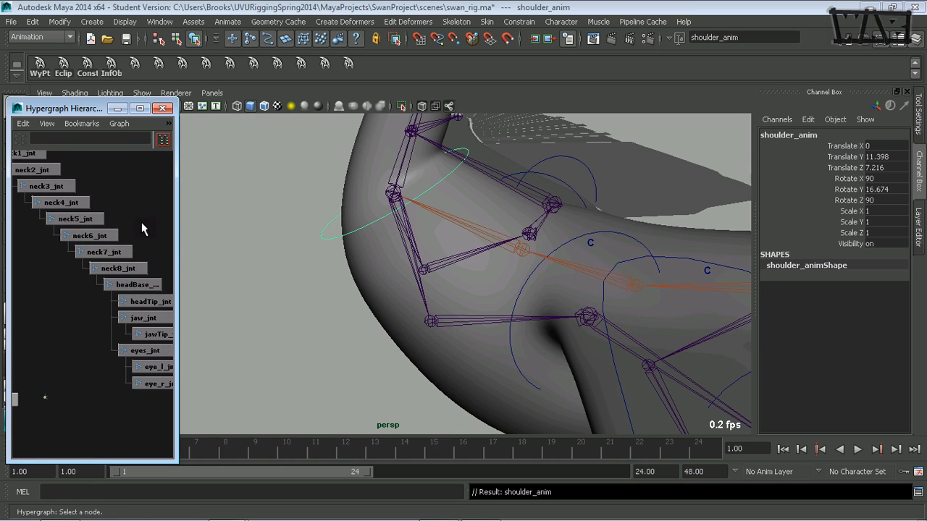
mouse_move(141, 229)
alt+middle_down()
mouse_move(71, 265)
mouse_move(126, 257)
alt+middle_up()
key(ctrl+z)
Step: Group shoulder_anim on its own beneath spine4_jnt, and compare the channel values of the group and the control
alt+middle_drag(69, 303, 159, 261)
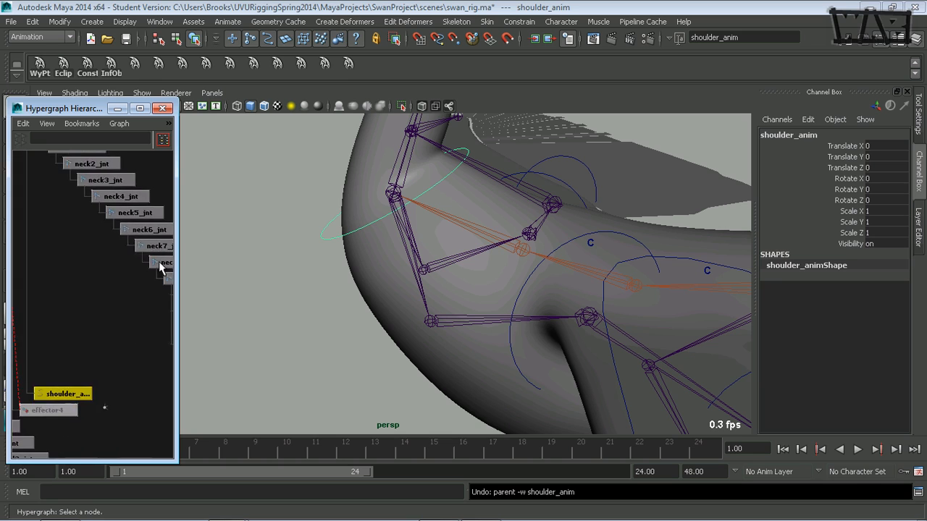
alt+middle_drag(52, 318, 110, 263)
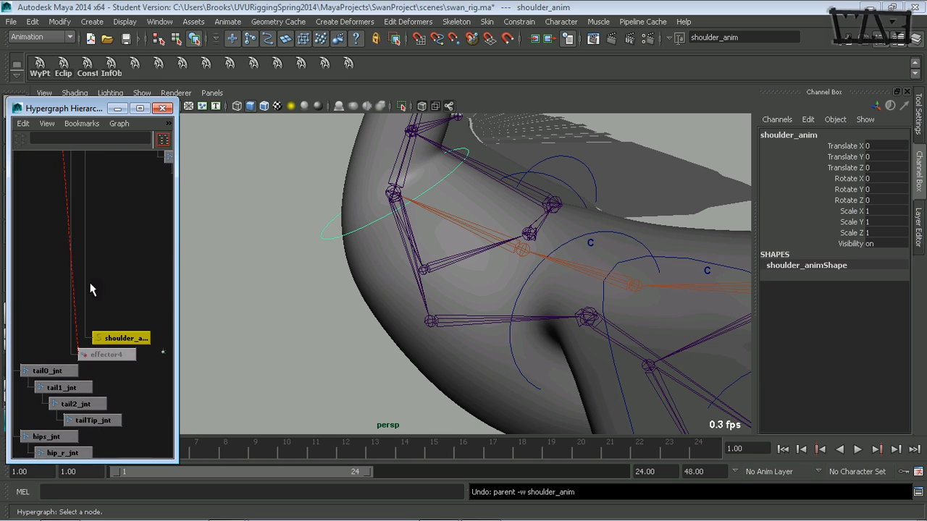
click(127, 337)
key(ctrl+g)
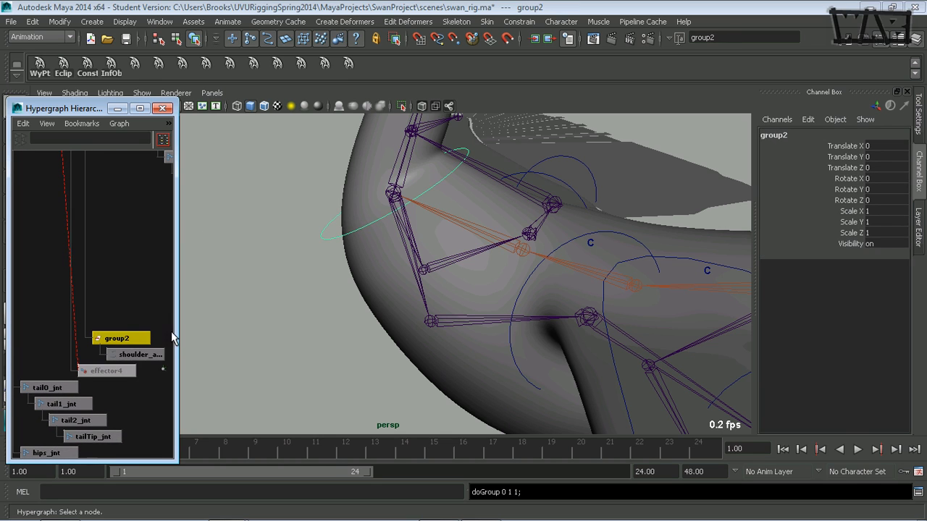
click(139, 355)
click(132, 338)
click(137, 353)
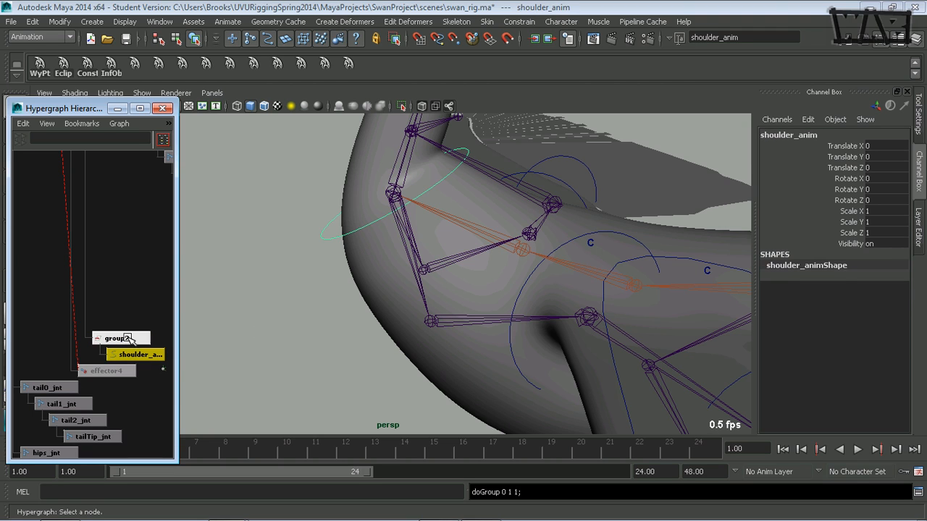
Step: Rename the new group above shoulder_anim to shoulderAnim_grp
click(130, 340)
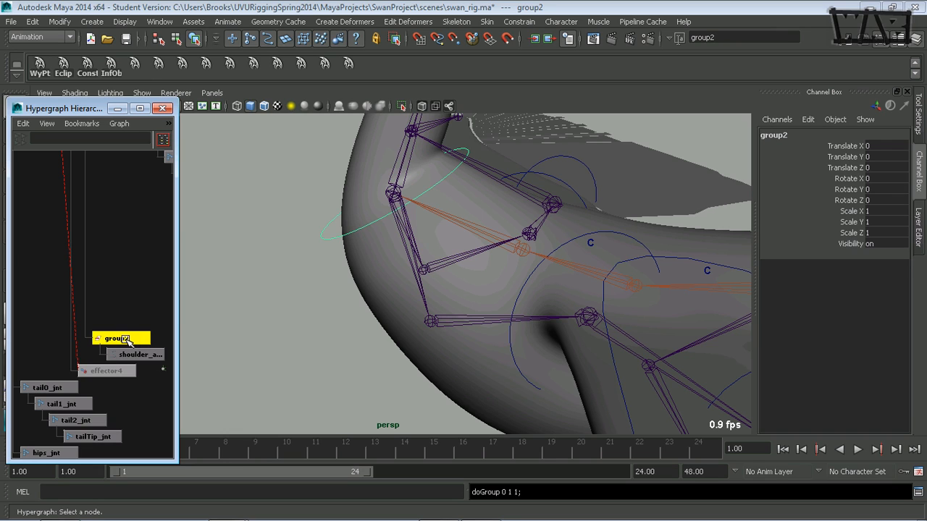
double_click(130, 340)
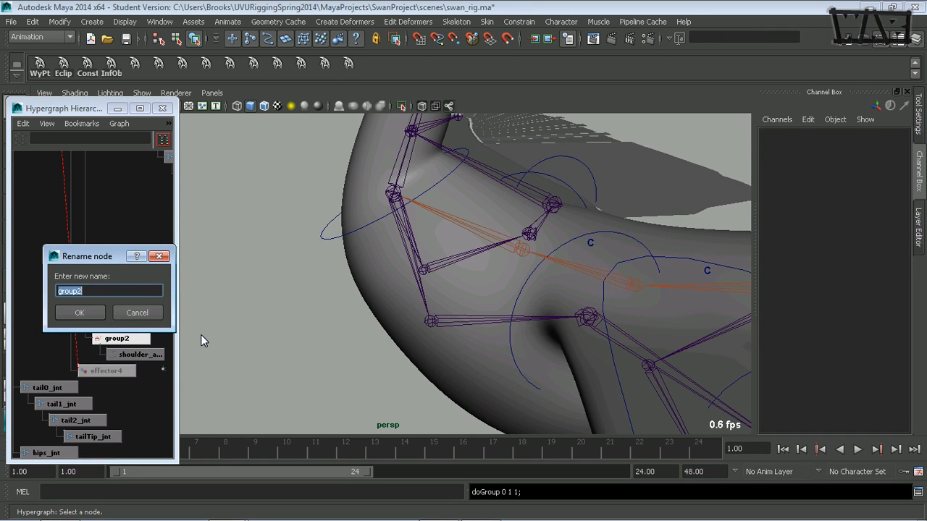
text(shoulder)
text(Anima)
key(BackSpace)
text(_grp)
key(Return)
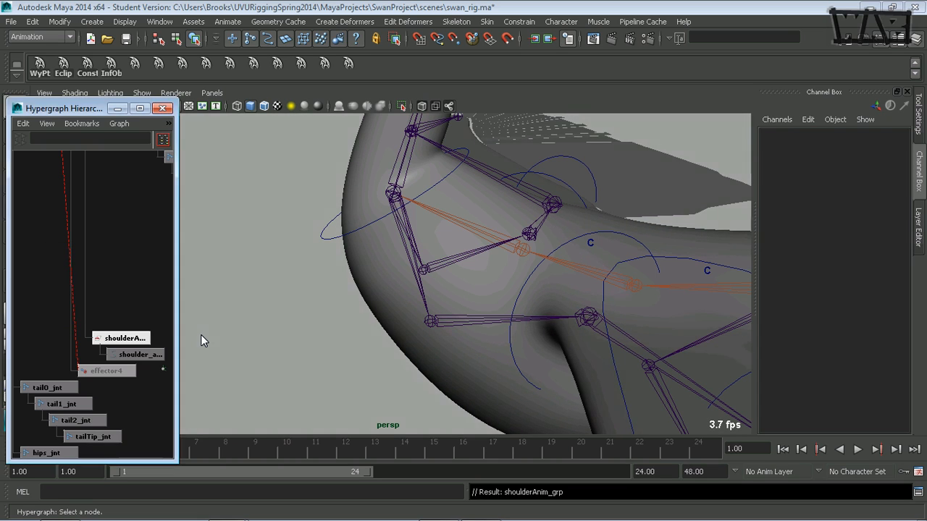
Step: Unparent shoulderAnim_grp from spine4_jnt to world level, and select the shoulder_anim circle inside it
click(132, 340)
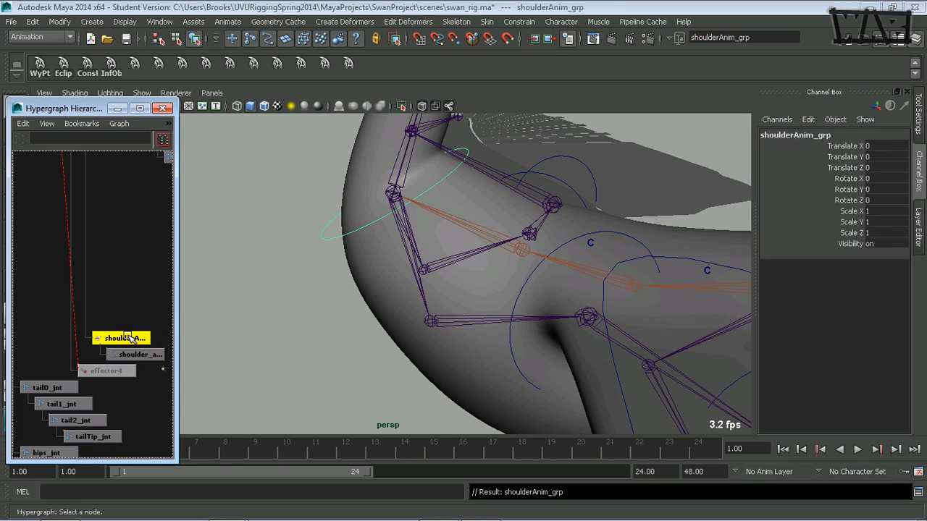
middle_drag(129, 336, 143, 250)
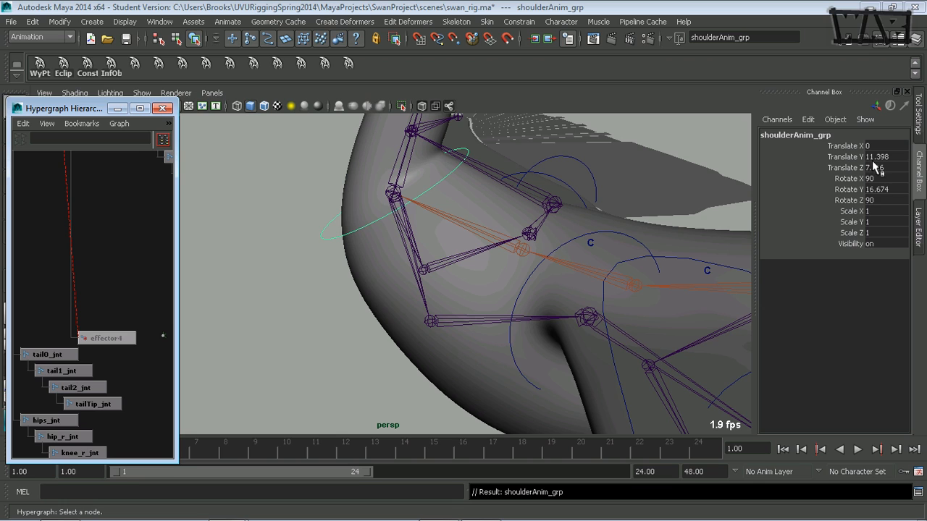
click(556, 208)
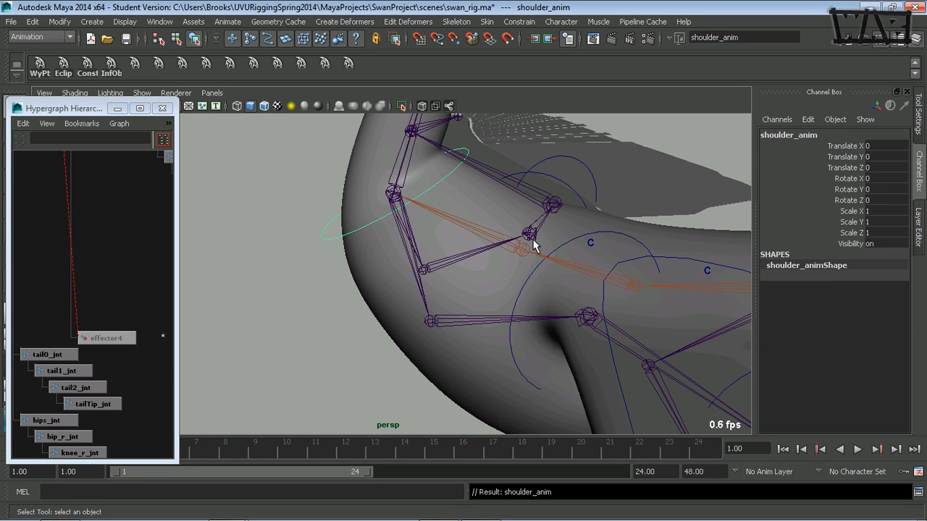
Step: Hide polygons in the viewport to expose the spine cluster handles and control curves
alt+drag(528, 227, 563, 229)
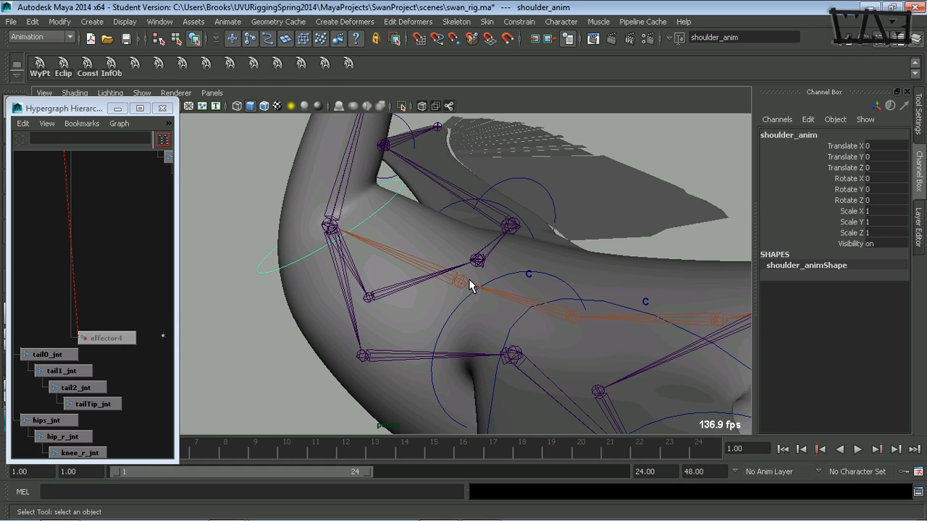
alt+drag(488, 314, 305, 304)
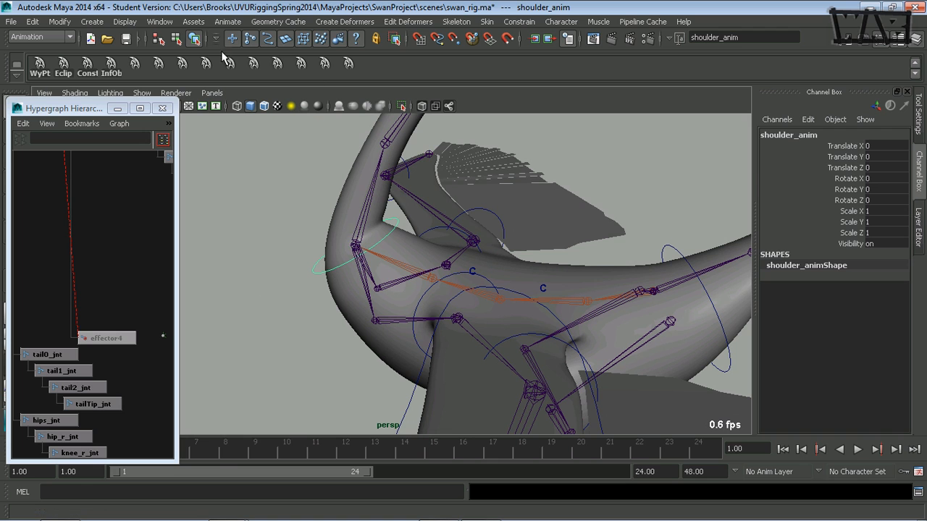
click(145, 95)
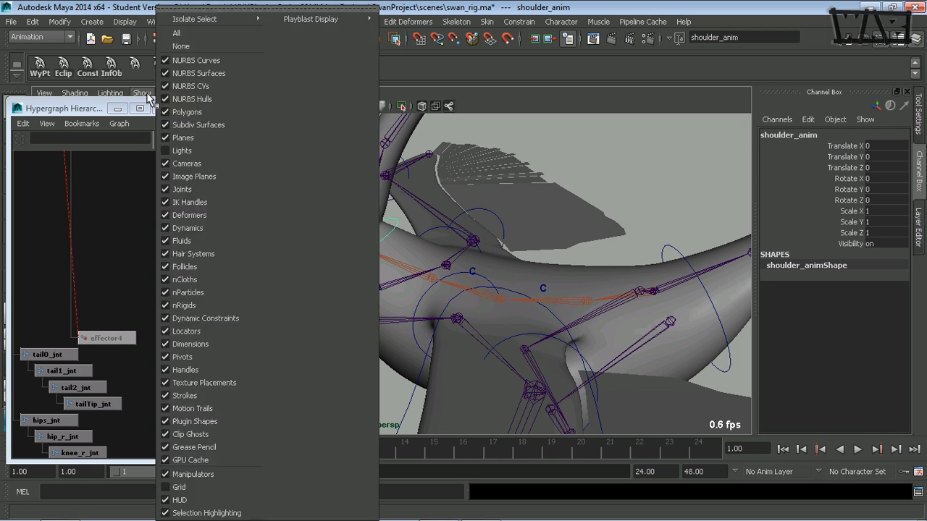
click(190, 113)
alt+drag(390, 300, 409, 286)
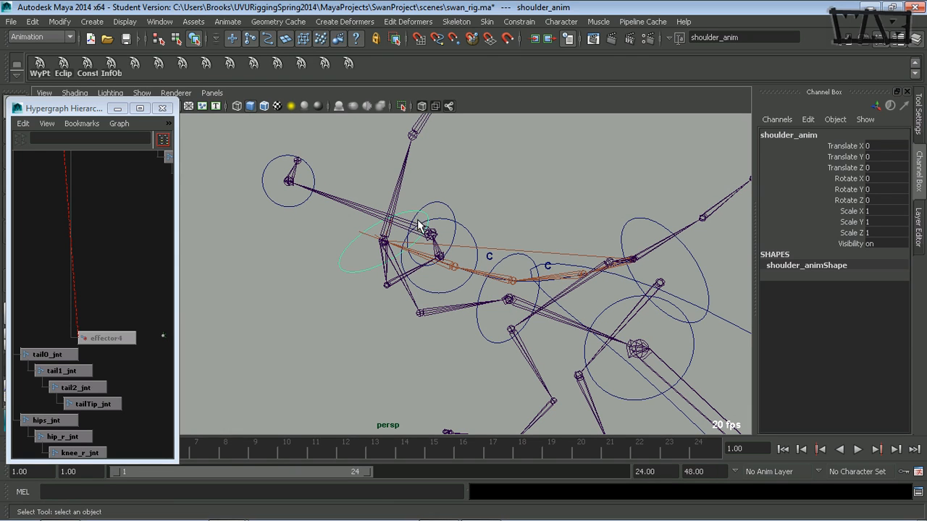
Step: Parent-constrain spineTop_clusterHandle to shoulder_anim with Maintain offset on, all translate and rotate axes, and weight 1
click(490, 260)
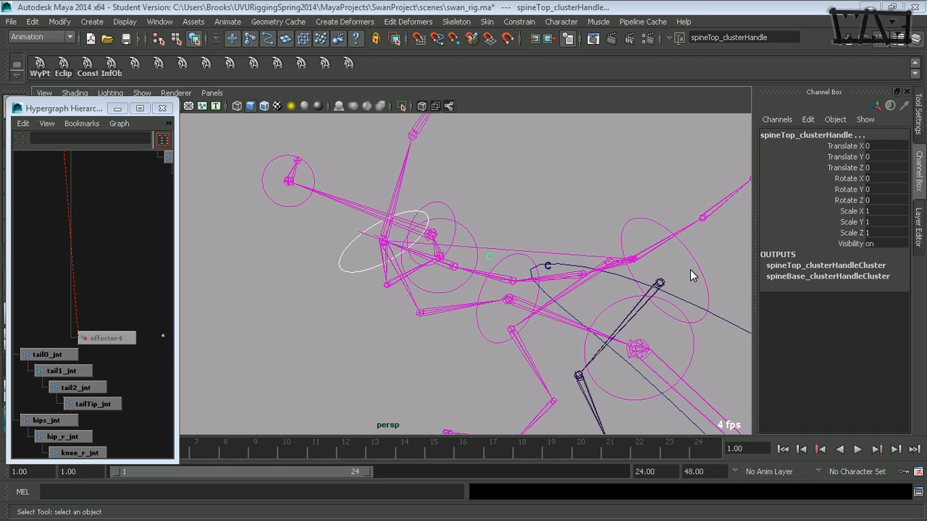
right_click(673, 281)
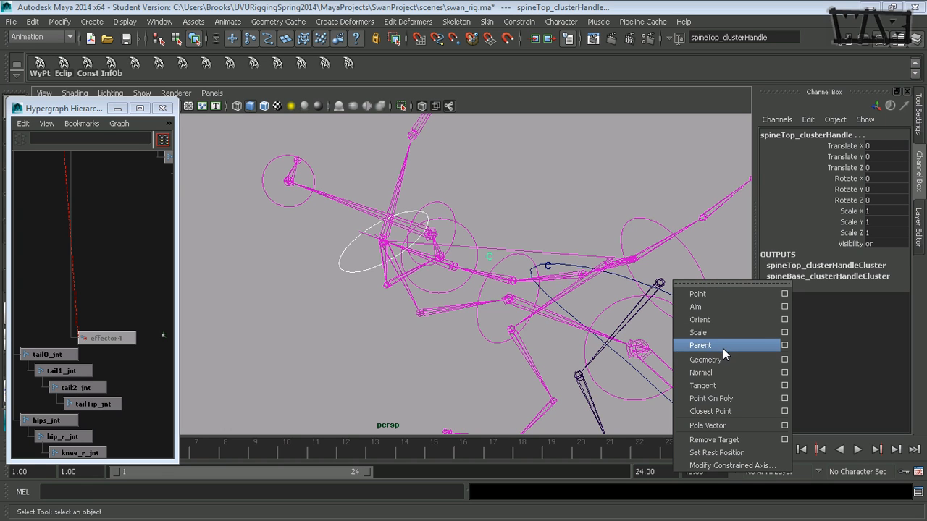
click(784, 346)
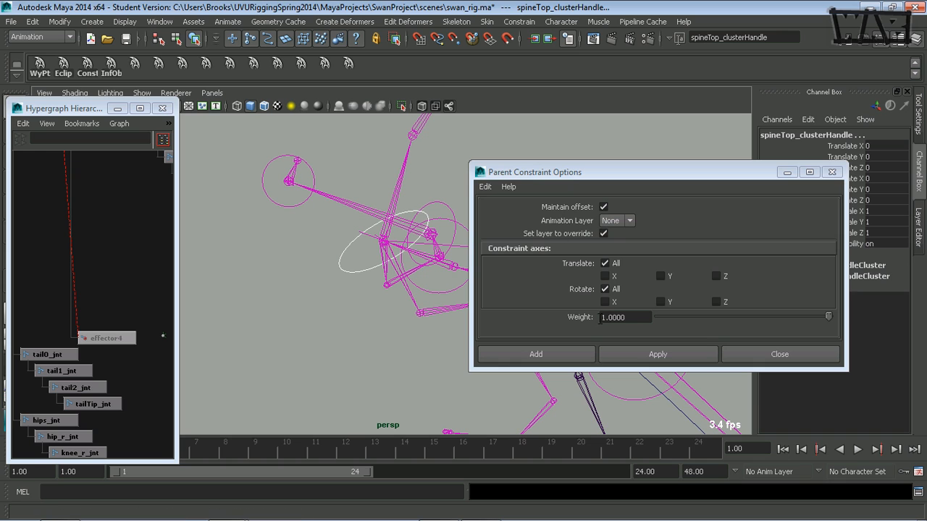
click(570, 355)
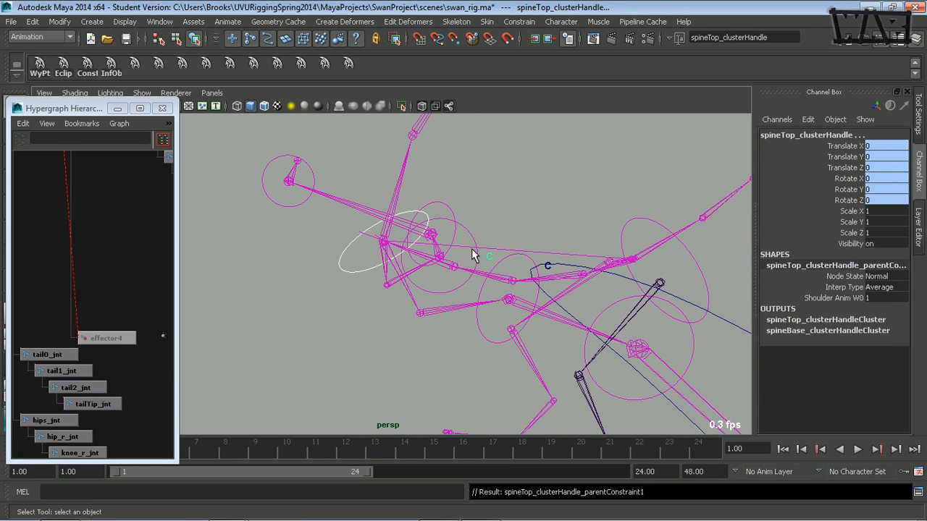
Step: Test the spine constraint by moving the shoulder_anim control from different viewing angles, and undo the move
alt+drag(527, 279, 444, 306)
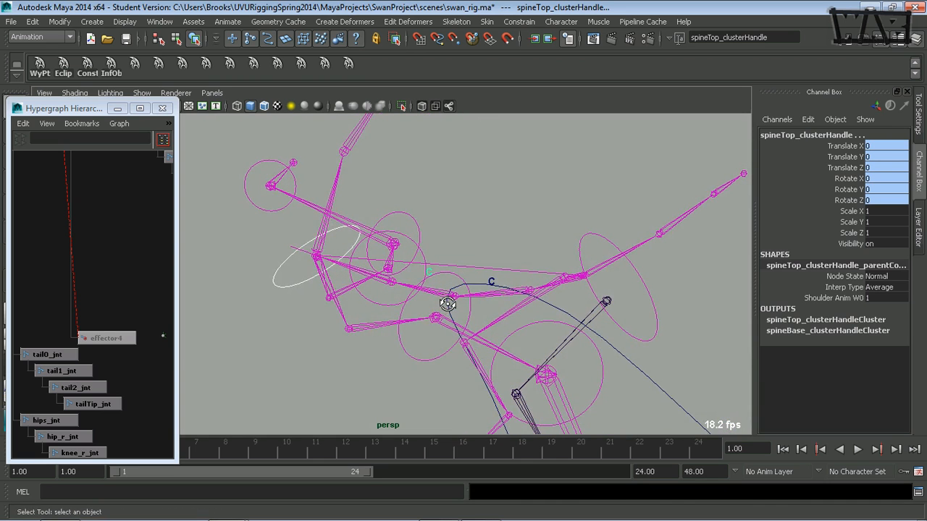
click(303, 245)
key(w)
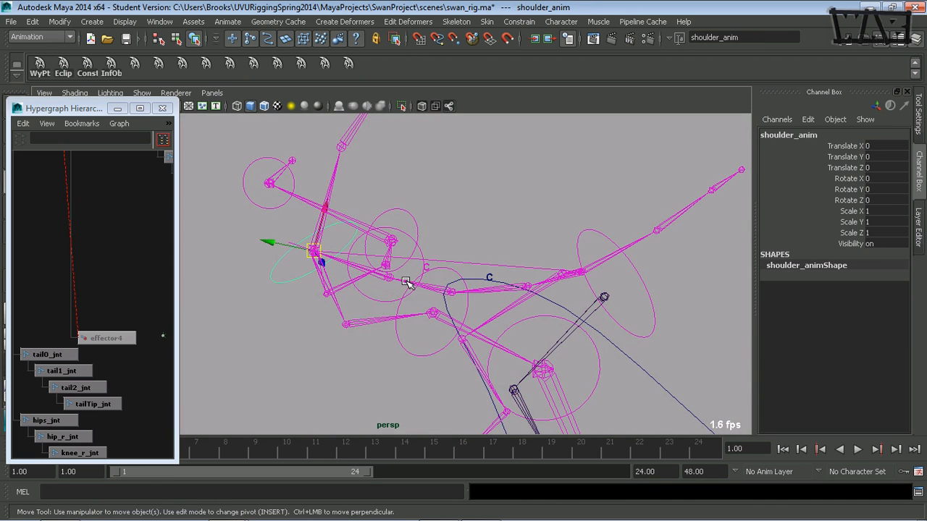
drag(311, 255, 364, 262)
alt+drag(468, 280, 345, 300)
alt+drag(455, 282, 437, 239)
key(ctrl+z)
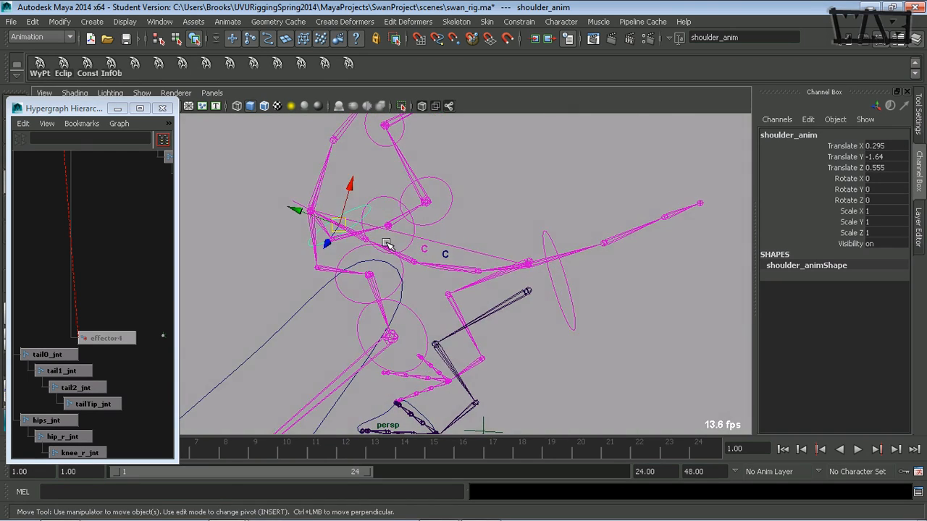
key(ctrl+z)
Step: Clear the selection and create a new NURBS circle for another control
alt+drag(391, 246, 390, 267)
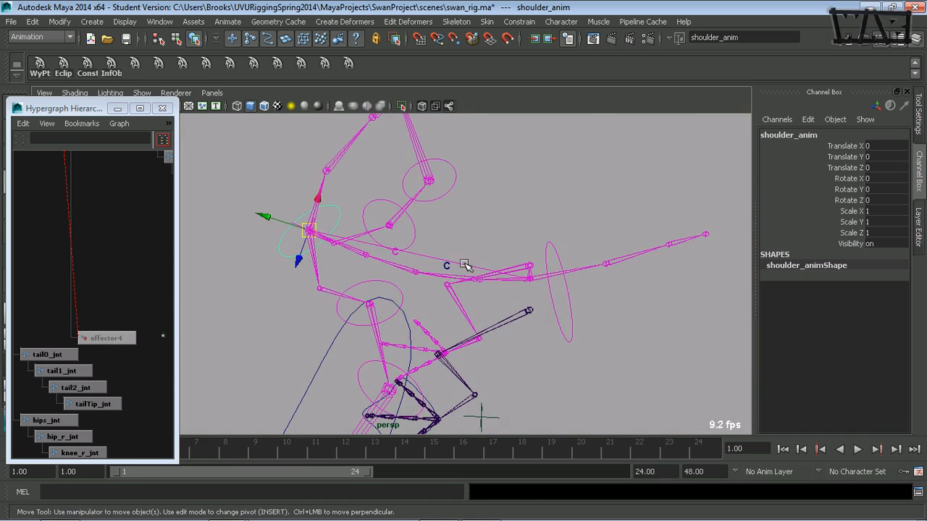
alt+drag(448, 276, 448, 254)
alt+drag(355, 261, 442, 252)
alt+middle_drag(442, 252, 443, 252)
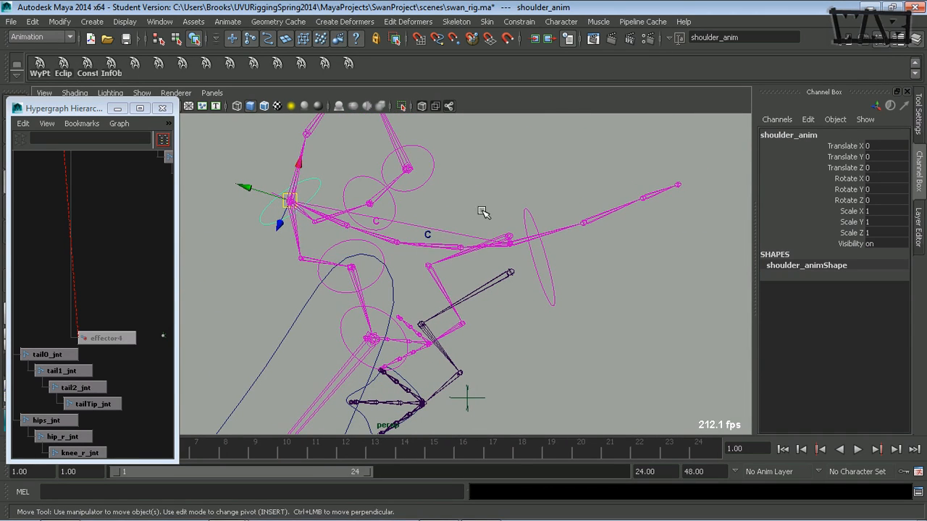
click(482, 207)
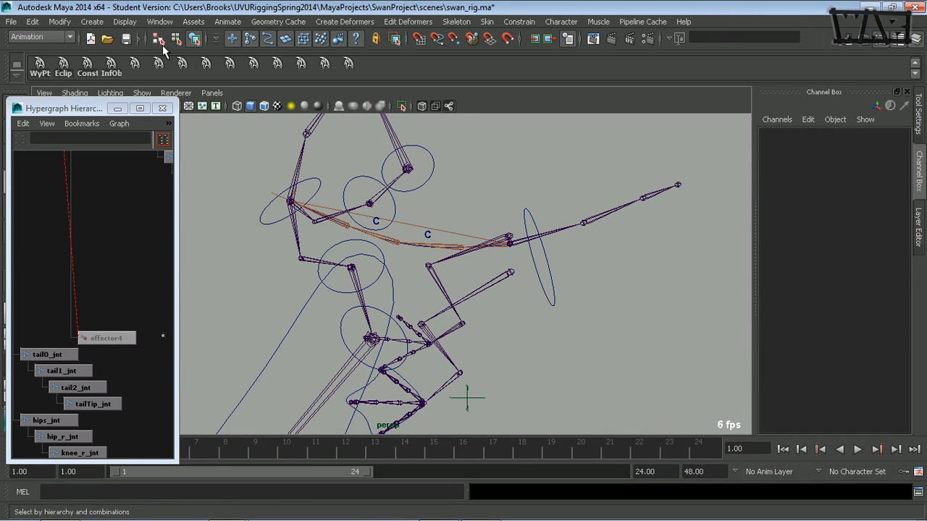
click(101, 22)
mouse_move(148, 42)
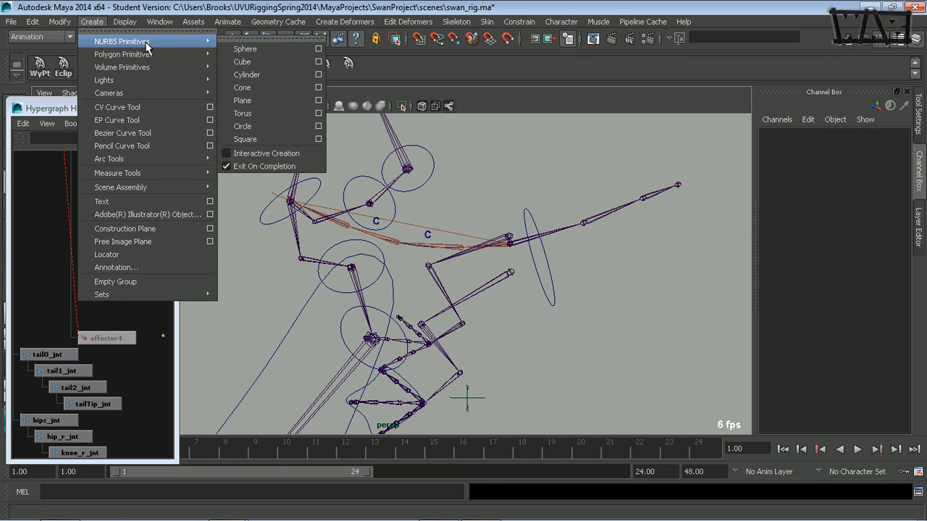
click(265, 126)
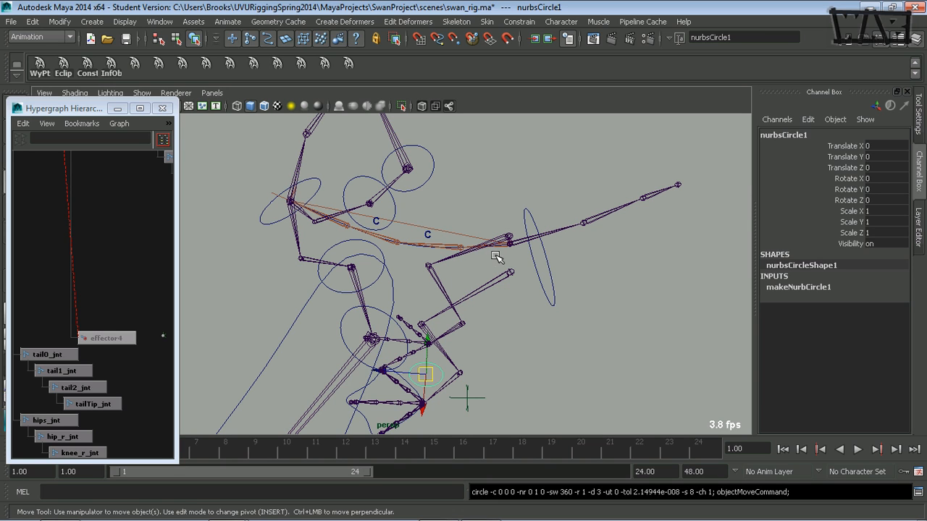
Step: Snap the new circle onto the joint at the base of the spine and show polygons in the viewport again
key(v)
mouse_move(492, 260)
middle_down()
mouse_move(513, 244)
mouse_move(510, 261)
middle_up()
alt+right_drag(470, 265, 528, 261)
alt+middle_drag(528, 261, 475, 276)
alt+drag(474, 277, 431, 268)
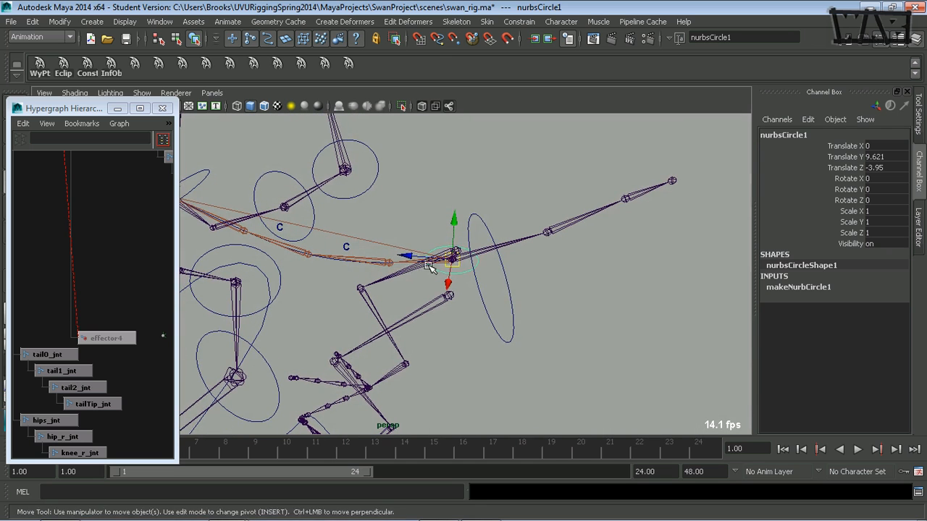
click(145, 93)
click(184, 112)
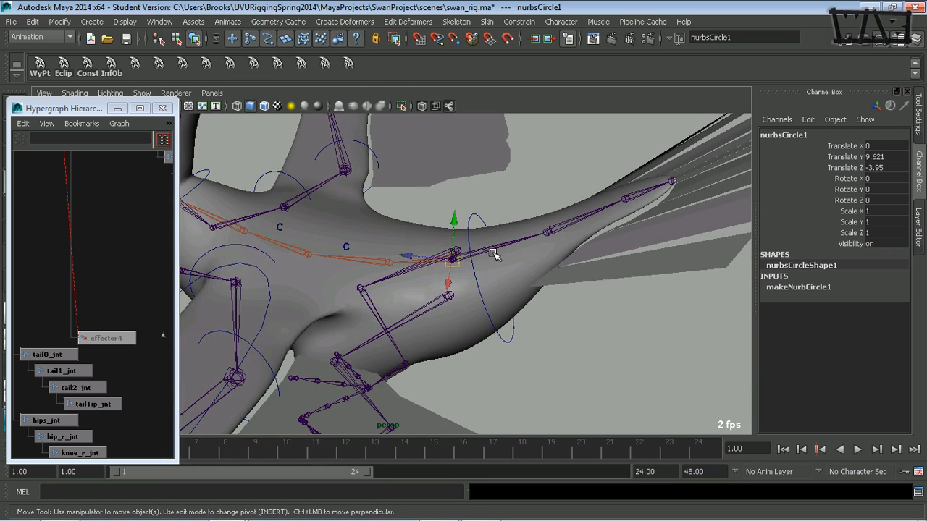
Step: Rotate the circle to about -62.2 on X to face along the tail, and scale it to about 2.55 on X and Z
key(e)
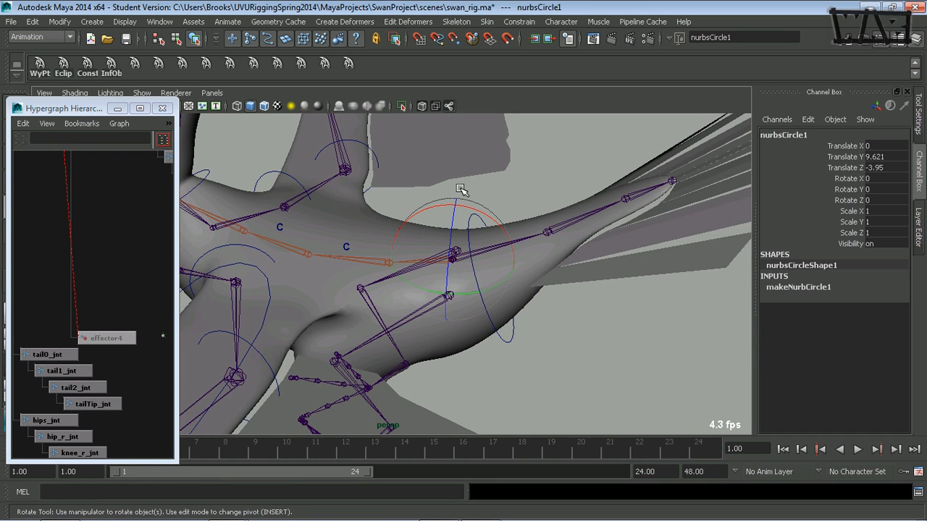
click(420, 108)
drag(471, 209, 517, 249)
key(r)
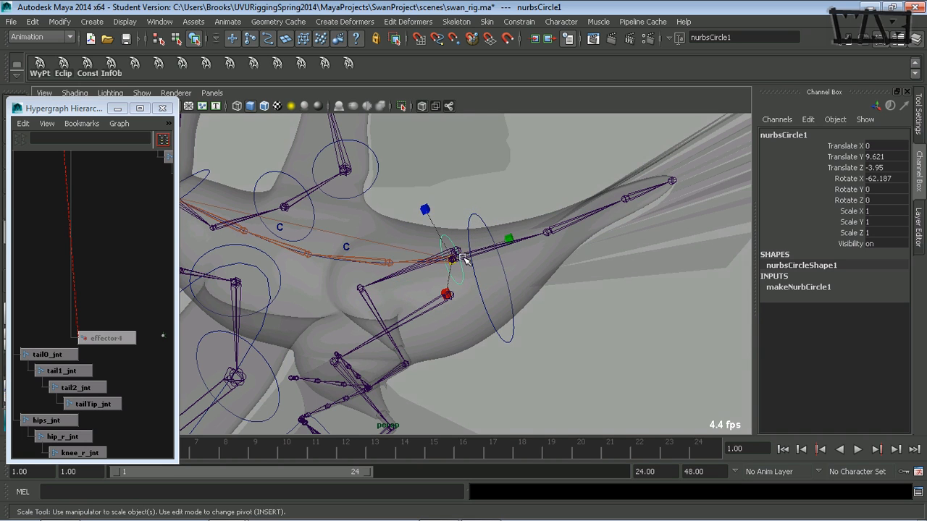
ctrl+drag(510, 239, 583, 248)
alt+drag(481, 263, 424, 265)
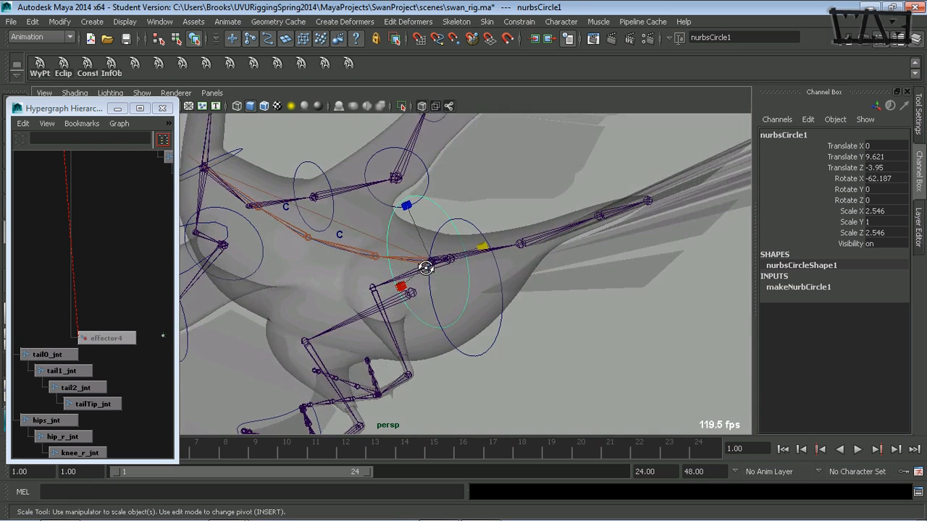
Step: Move the circle to about Translate Y 8.46 and Z -4.56 around the swan's rear, and enlarge it to about 2.96 on X and Z
key(w)
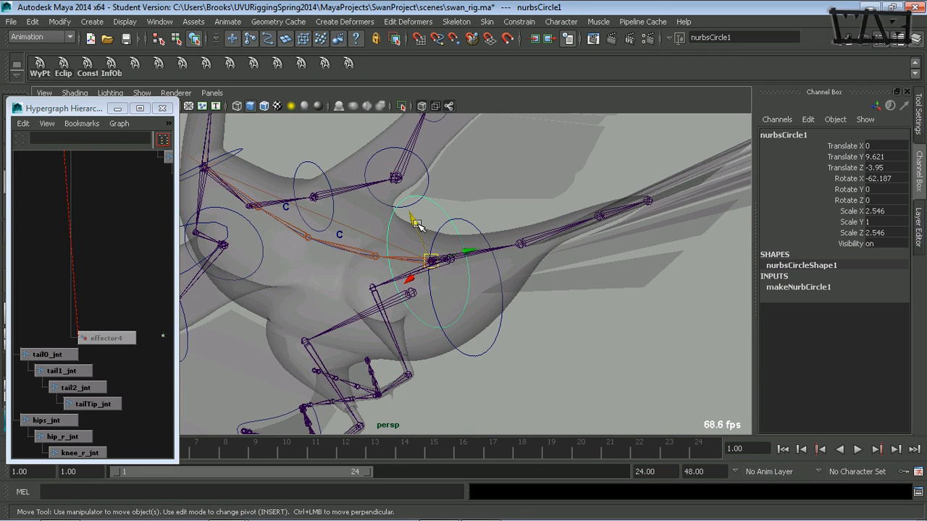
drag(417, 224, 434, 254)
alt+drag(427, 109, 455, 231)
alt+middle_drag(465, 243, 449, 248)
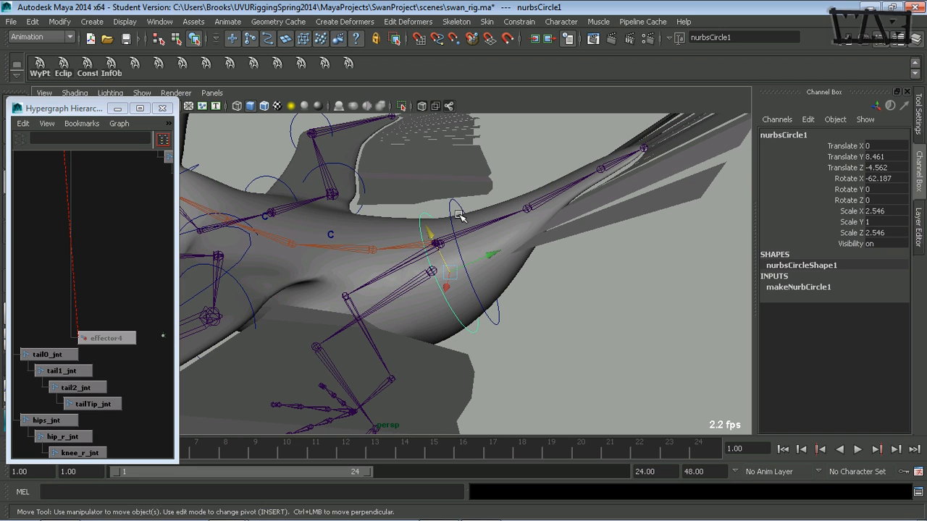
alt+drag(461, 285, 454, 303)
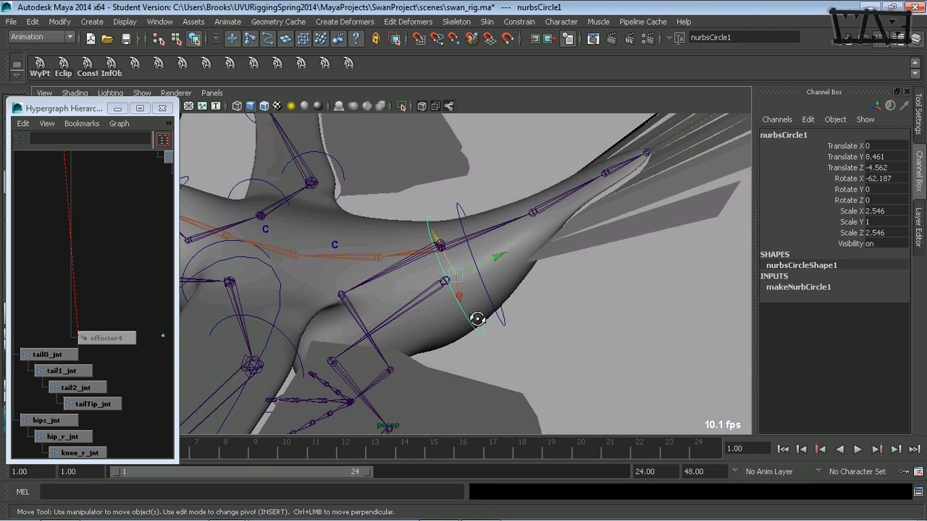
alt+drag(474, 319, 422, 317)
key(r)
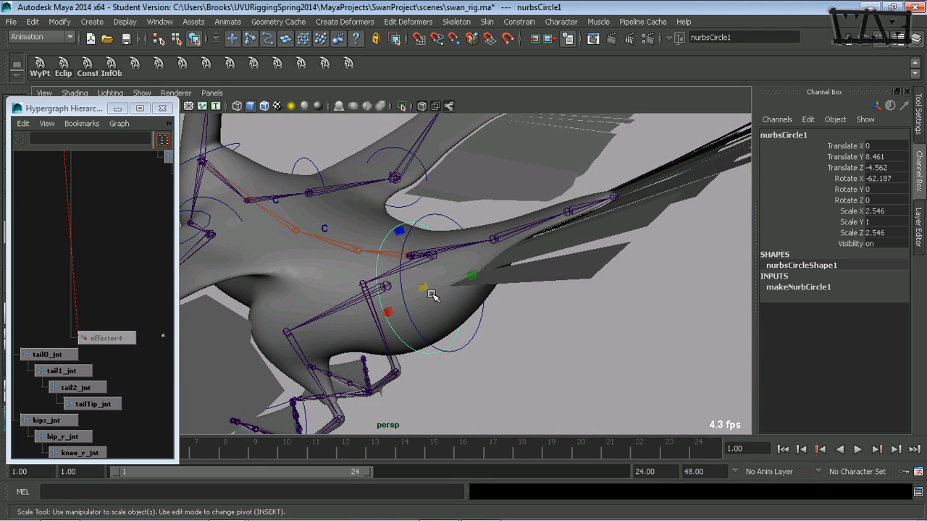
ctrl+drag(469, 276, 474, 366)
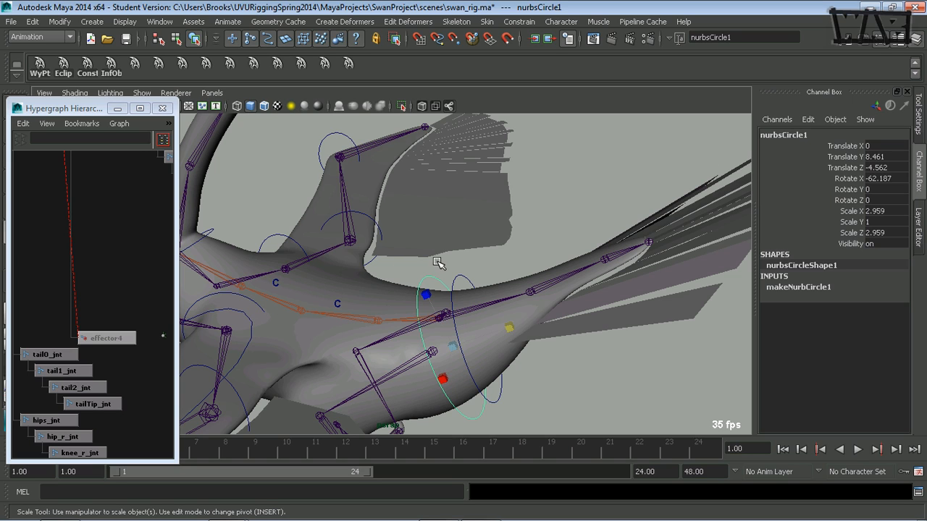
Step: Rename the circle as spineBottom_anim and delete its construction history
double_click(816, 136)
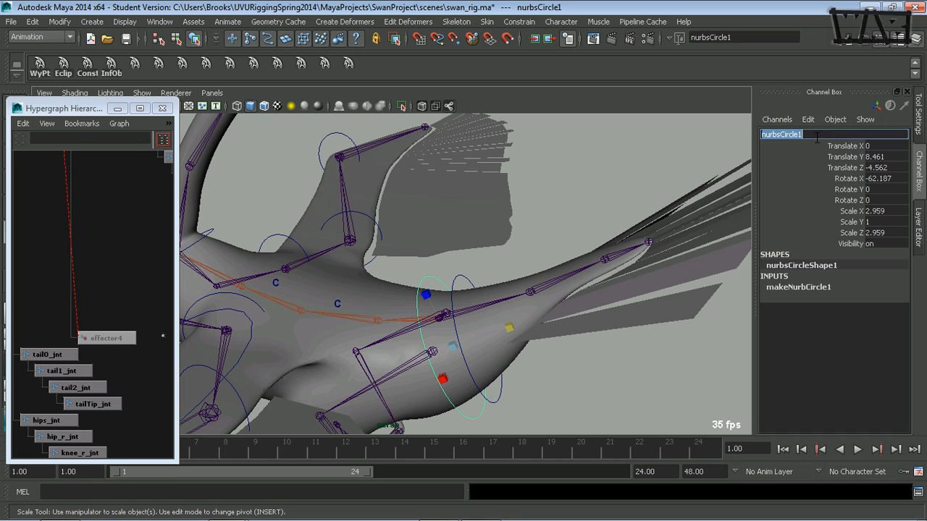
text(spineBottom_anim)
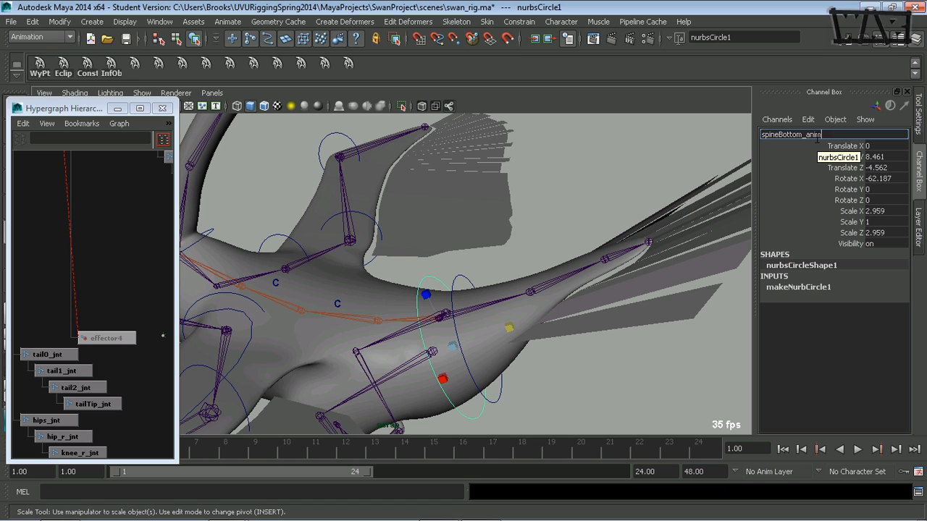
key(Return)
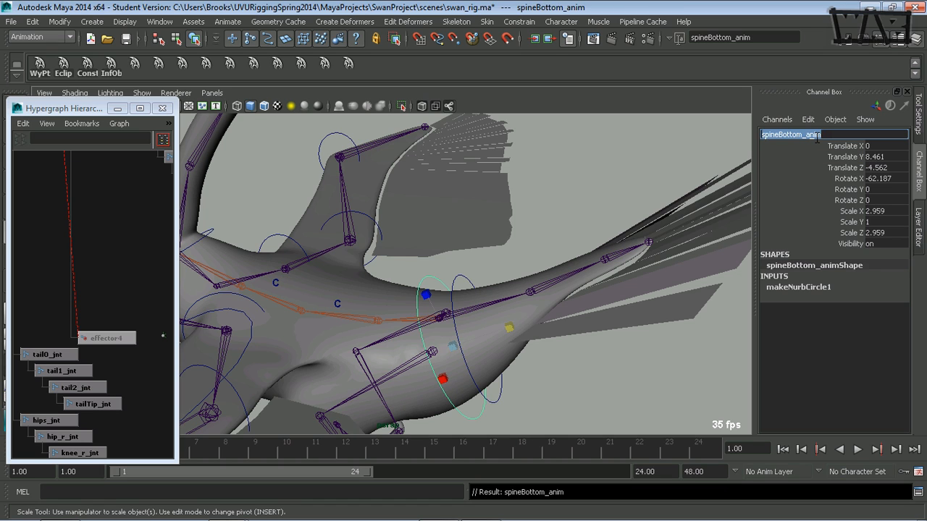
click(33, 22)
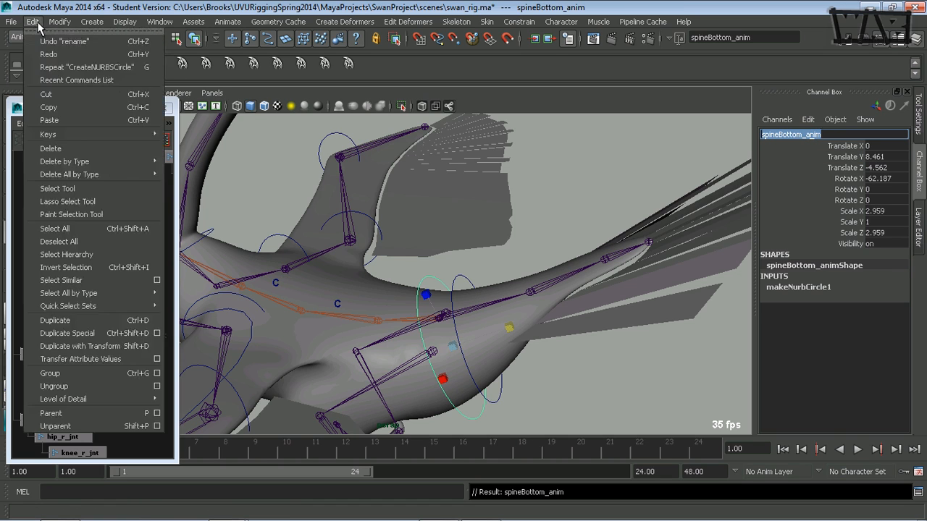
mouse_move(73, 167)
click(192, 169)
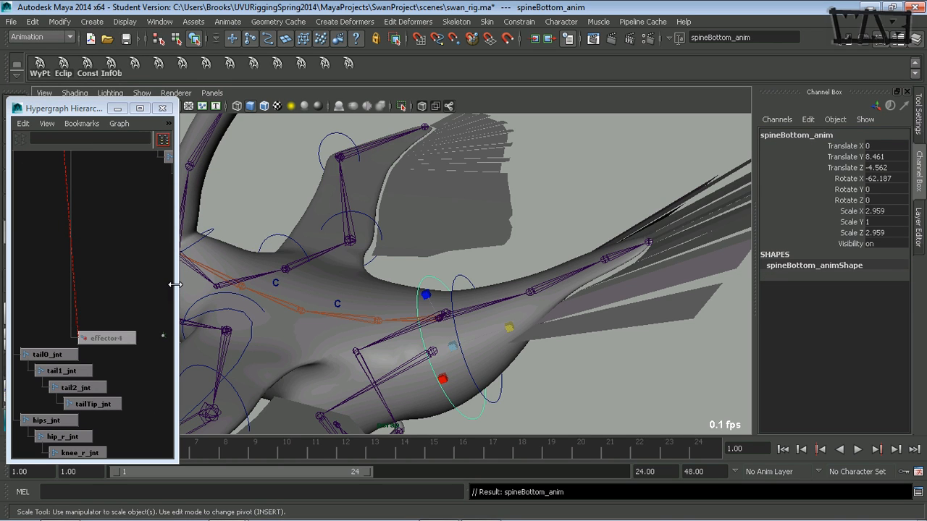
Step: Parent spineBottom_anim under spine0_jnt in the joint hierarchy
drag(175, 284, 388, 288)
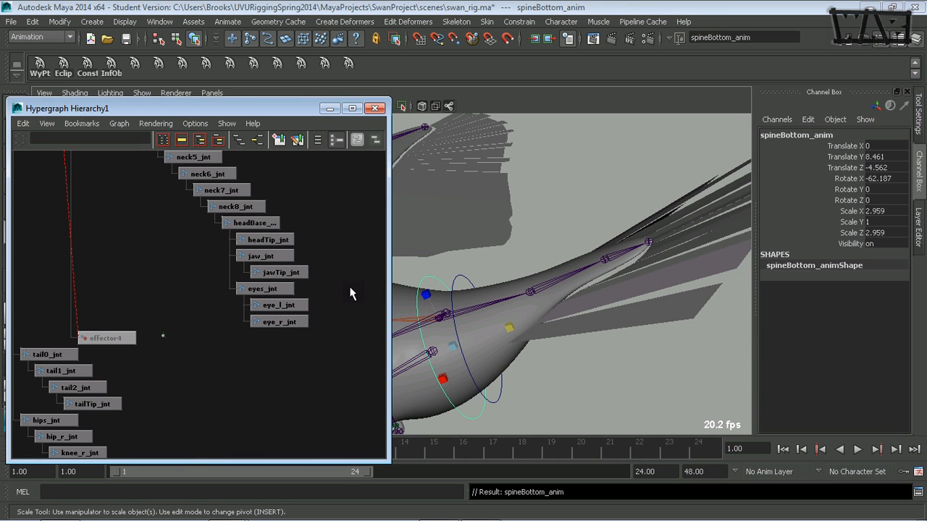
alt+middle_drag(282, 189, 317, 392)
alt+middle_drag(271, 270, 260, 403)
mouse_move(242, 272)
alt+middle_down()
mouse_move(305, 376)
mouse_move(239, 399)
mouse_move(244, 316)
mouse_move(254, 346)
alt+middle_up()
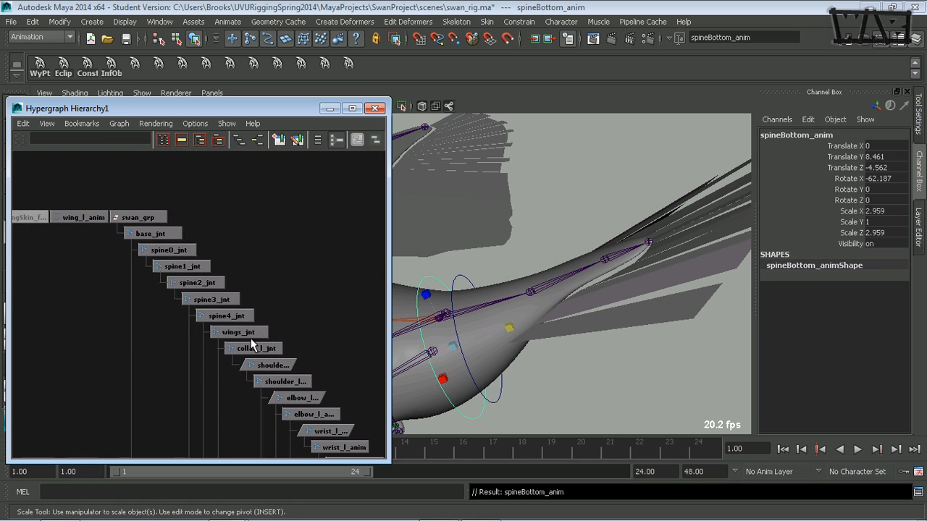
click(178, 250)
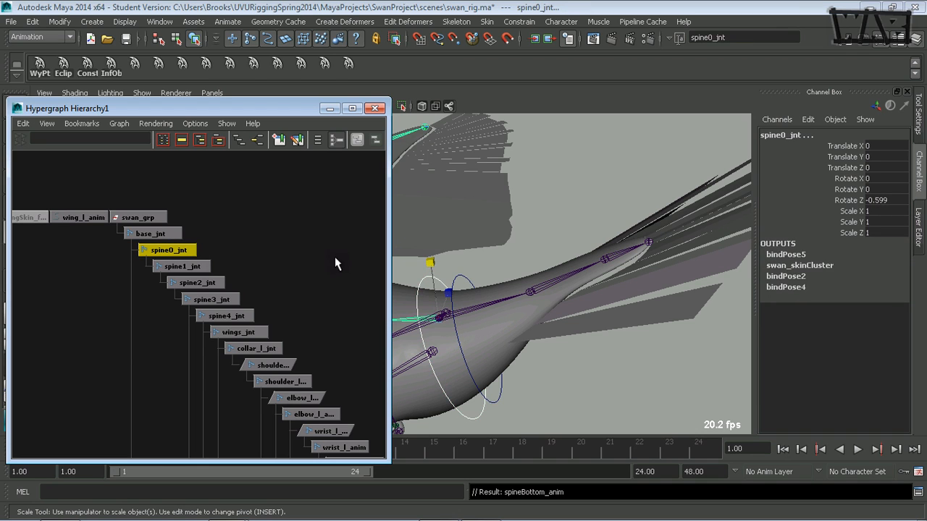
key(p)
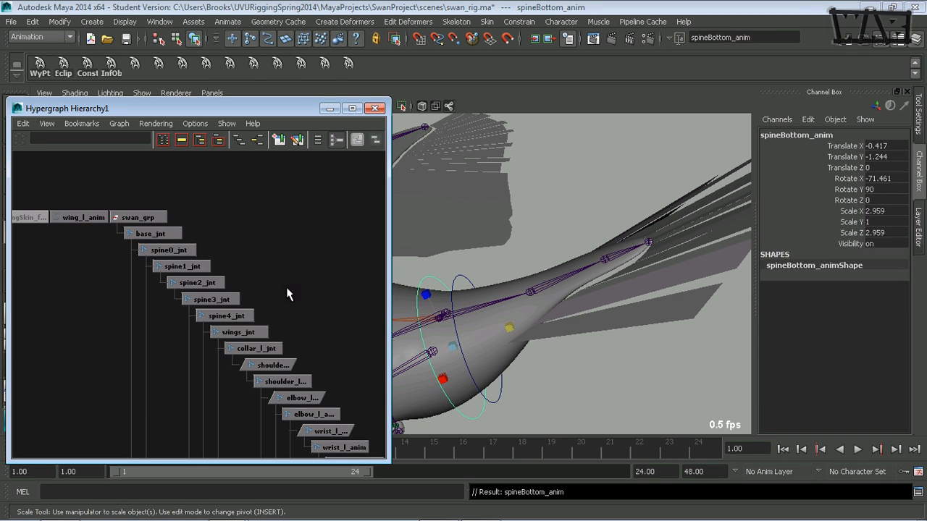
Step: Select the parented spineBottom_anim node in the hierarchy and freeze its transformations
alt+middle_drag(244, 376, 221, 217)
alt+middle_drag(230, 447, 236, 184)
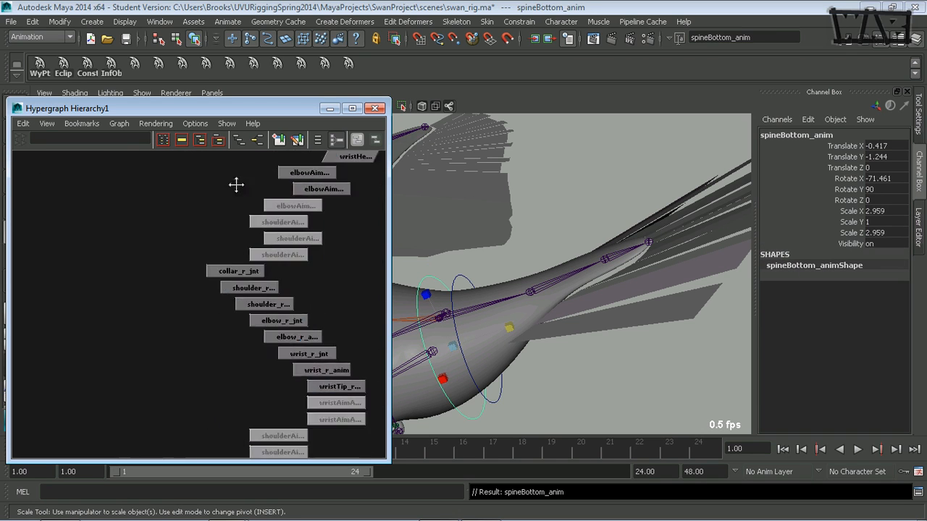
alt+middle_drag(233, 395, 225, 179)
alt+middle_drag(238, 449, 228, 244)
click(195, 318)
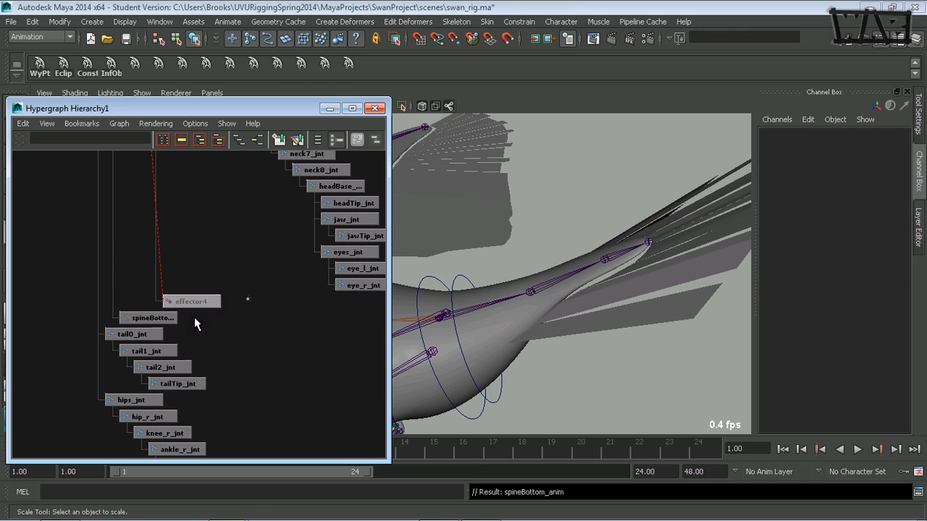
click(161, 316)
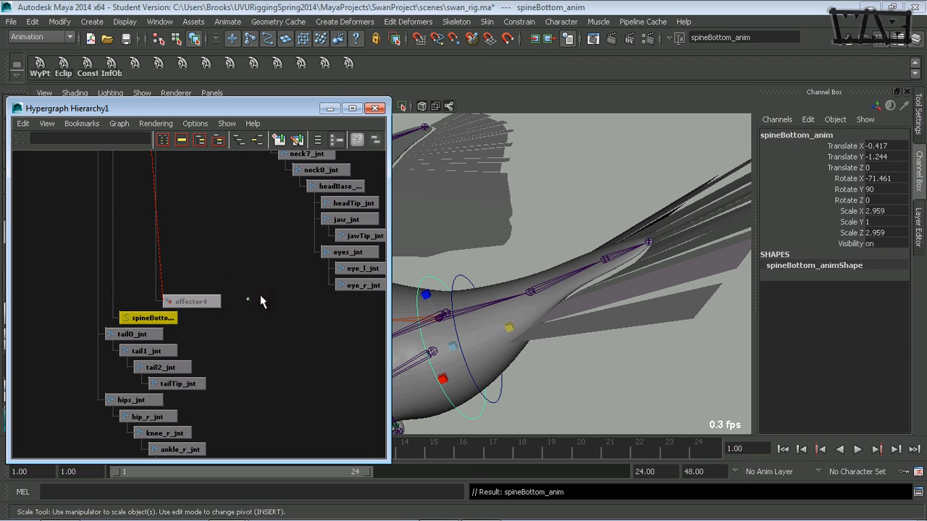
click(60, 21)
click(79, 68)
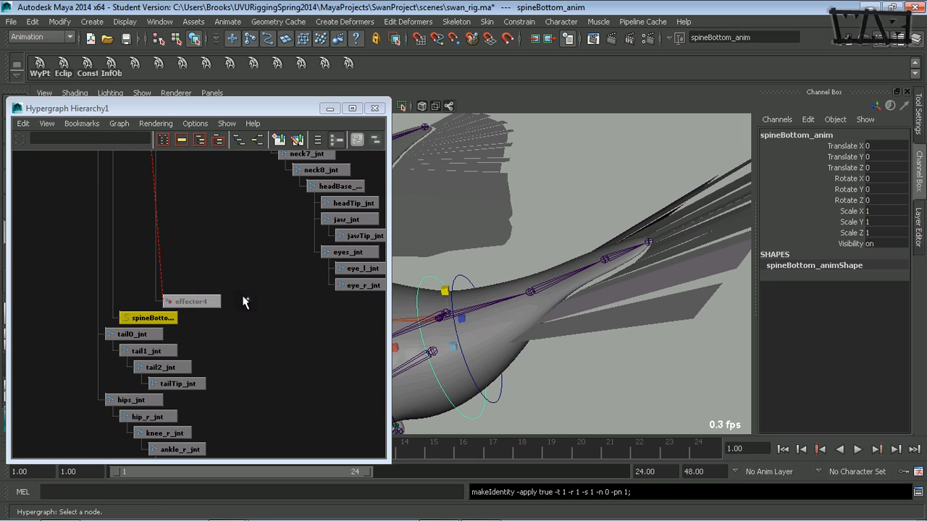
Step: Group spineBottom_anim and rename the group as spineBottomAnim_grp
key(ctrl+g)
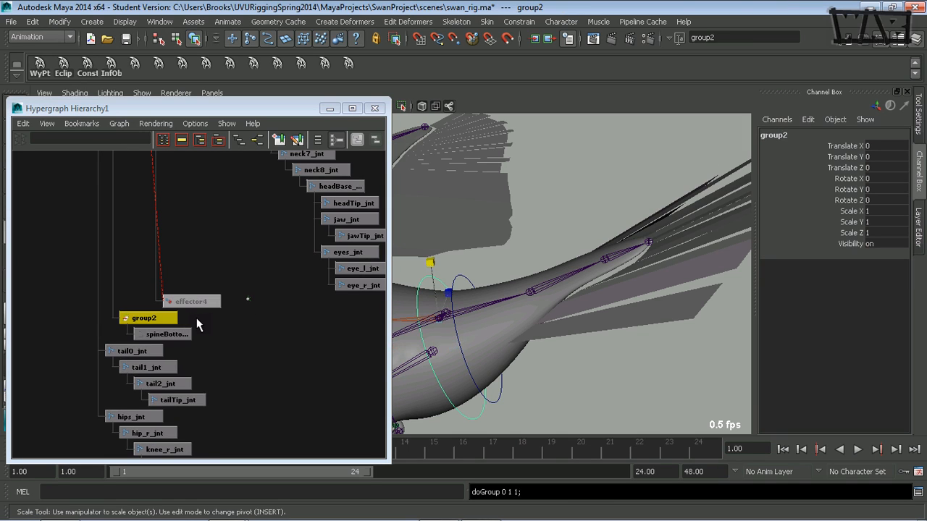
double_click(145, 318)
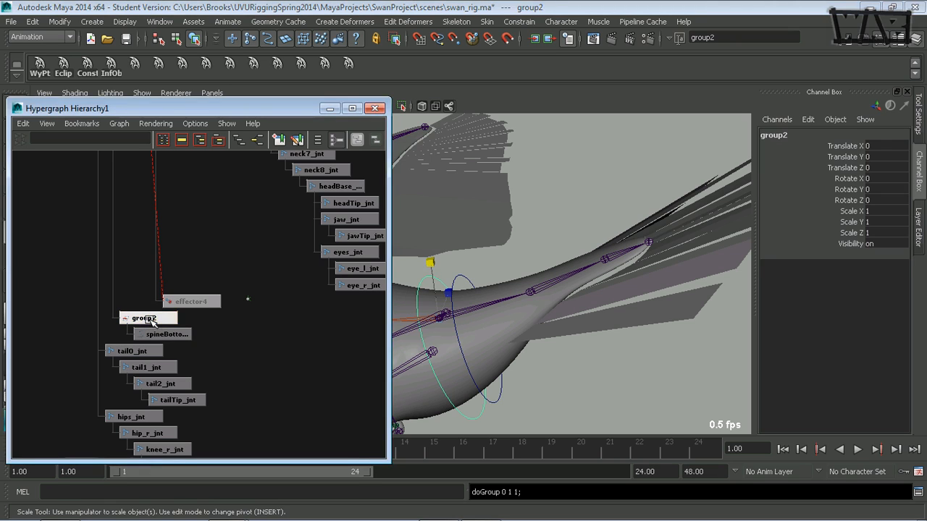
text(spineBottomAnim_grp)
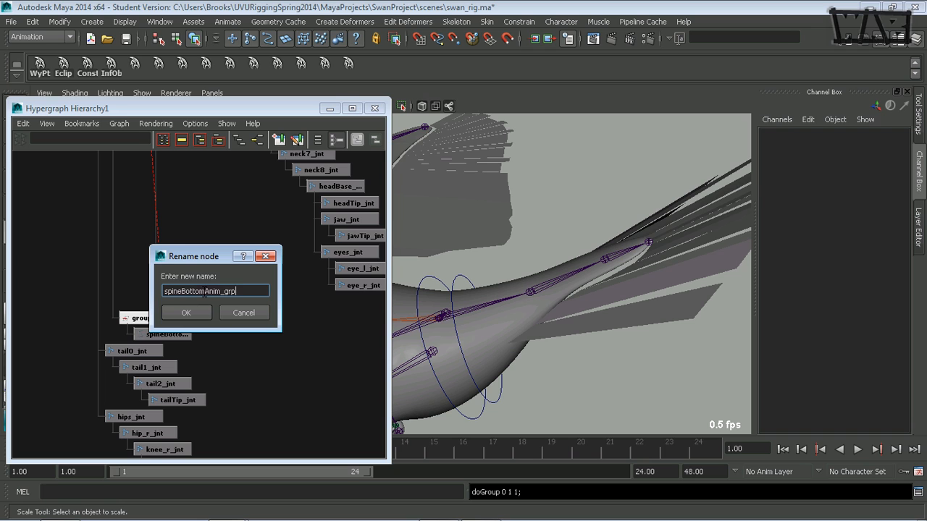
key(Return)
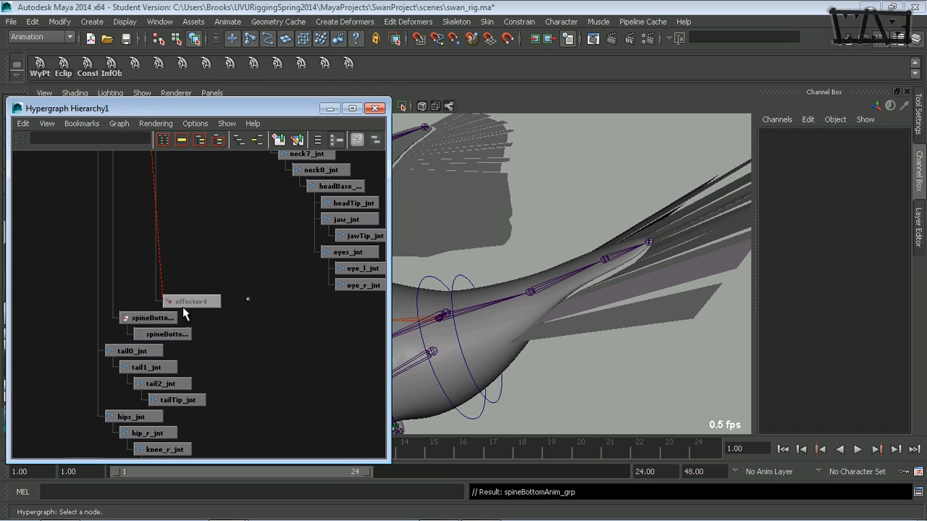
Step: Unparent spineBottomAnim_grp from spine0_jnt to the world level and locate it beside the shoulder control's group in the hierarchy
click(155, 317)
middle_drag(141, 319, 255, 329)
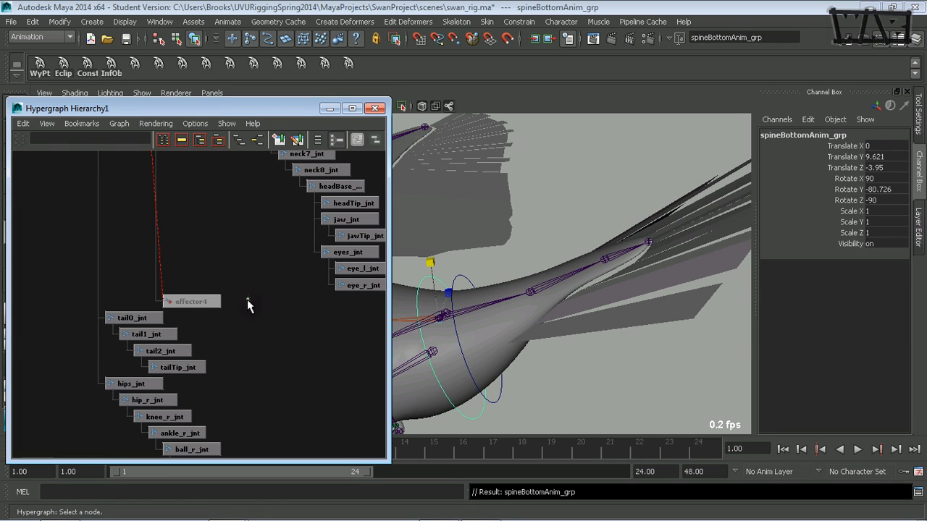
alt+middle_drag(270, 236, 109, 381)
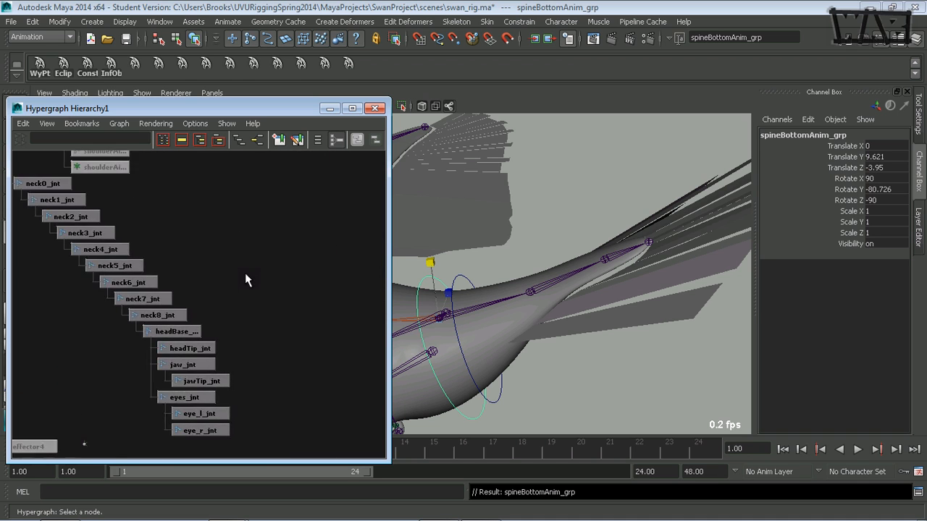
alt+middle_drag(259, 253, 183, 331)
alt+middle_drag(262, 289, 213, 325)
alt+middle_drag(268, 216, 327, 356)
alt+right_drag(328, 362, 209, 338)
mouse_move(250, 206)
alt+middle_down()
mouse_move(267, 258)
mouse_move(221, 333)
mouse_move(44, 323)
alt+middle_up()
mouse_move(376, 290)
alt+middle_down()
mouse_move(244, 310)
mouse_move(174, 305)
alt+middle_up()
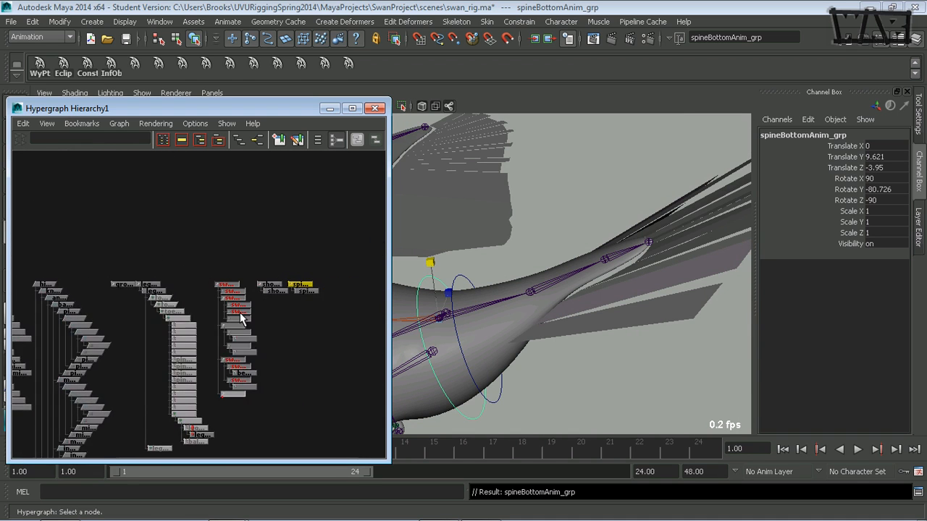
alt+middle_drag(239, 312, 189, 307)
alt+right_drag(210, 310, 324, 312)
alt+middle_drag(324, 312, 238, 341)
alt+right_drag(238, 342, 315, 327)
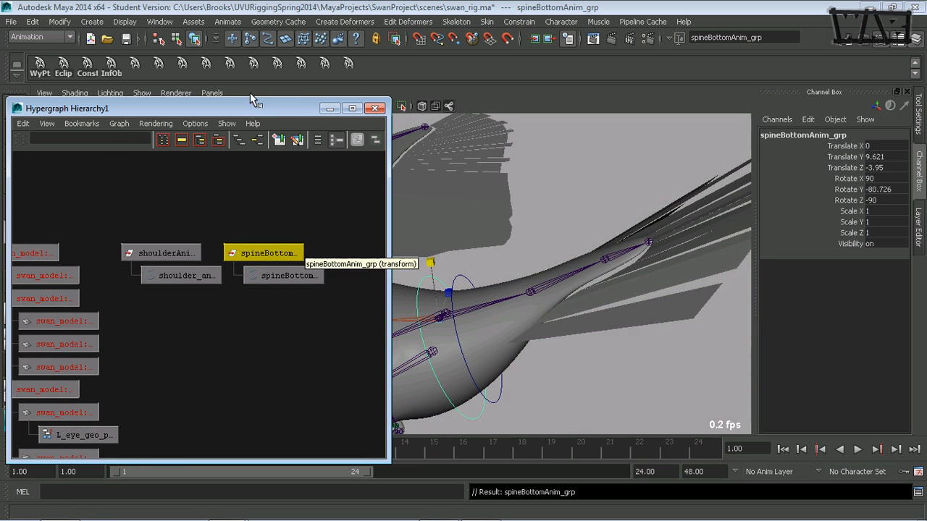
Step: Uncover the viewport around the spine and hide polygons to expose the lower spine cluster handle
drag(253, 105, 129, 103)
alt+middle_drag(397, 339, 471, 276)
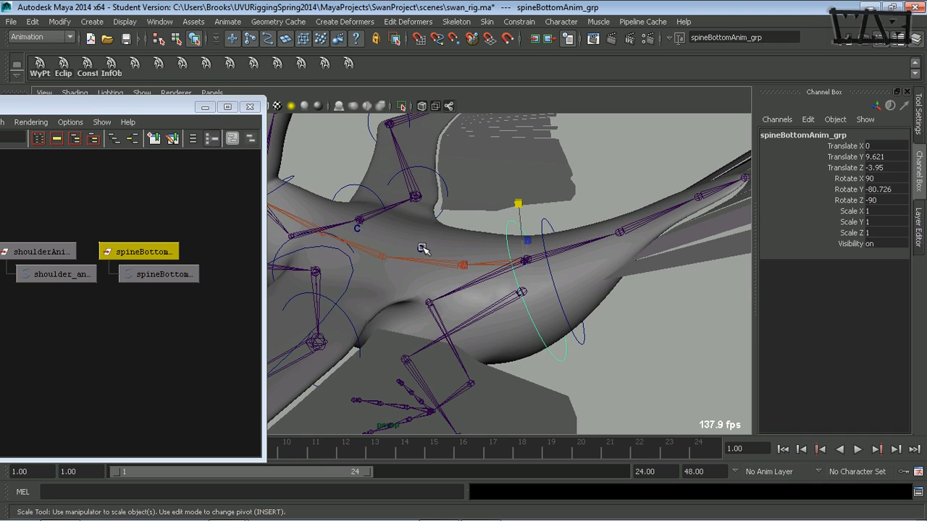
click(422, 251)
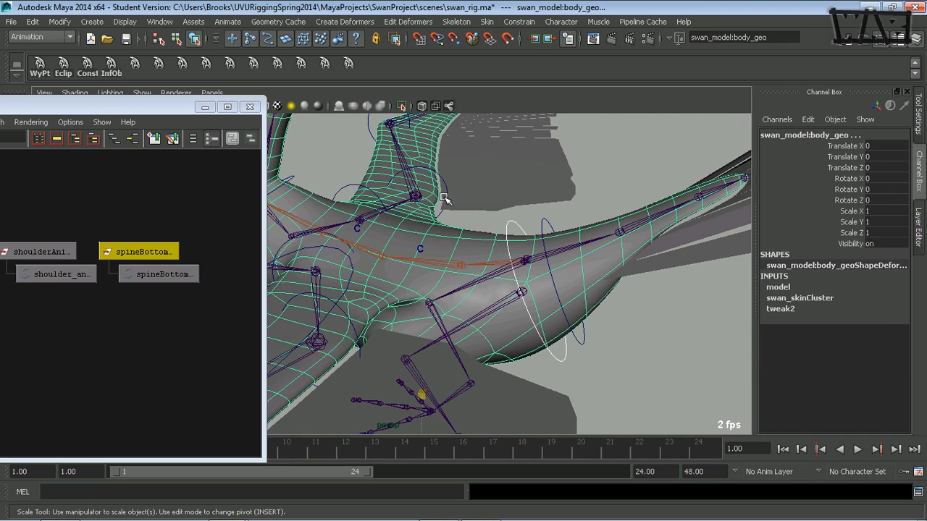
drag(176, 101, 176, 116)
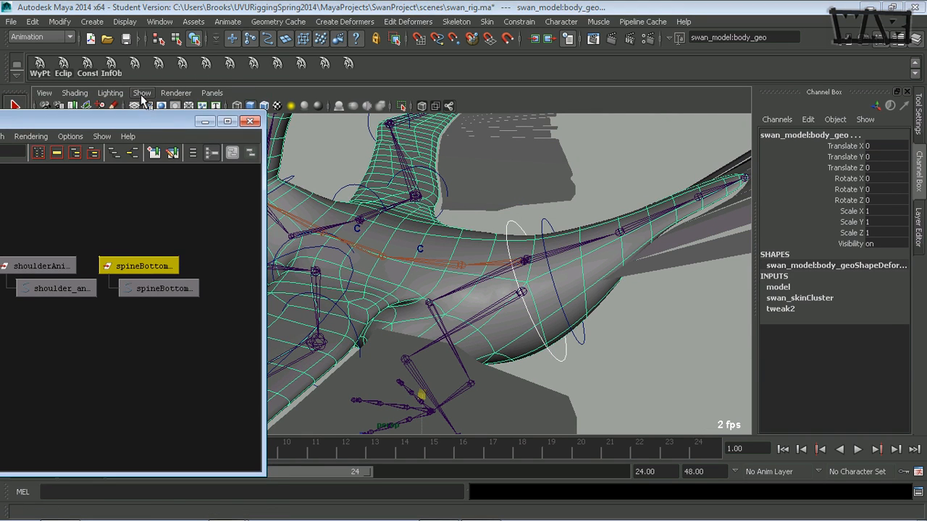
click(142, 93)
click(196, 147)
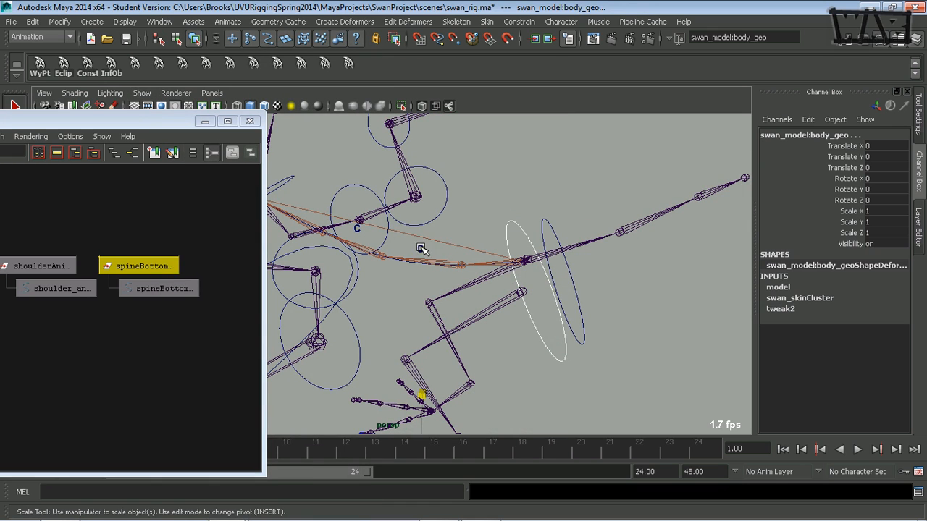
Step: Parent-constrain spineBase_clusterHandle to the spineBottom_anim control
click(460, 226)
click(510, 226)
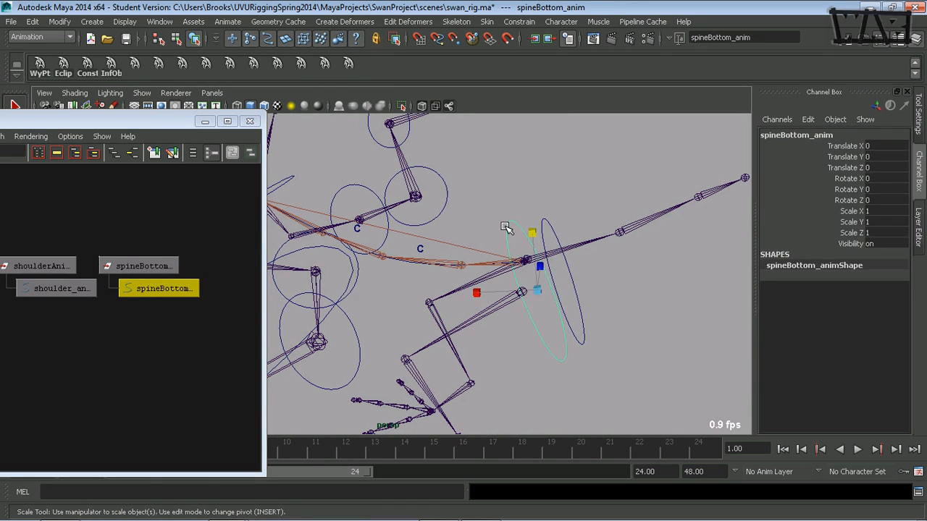
shift+click(420, 250)
key(space)
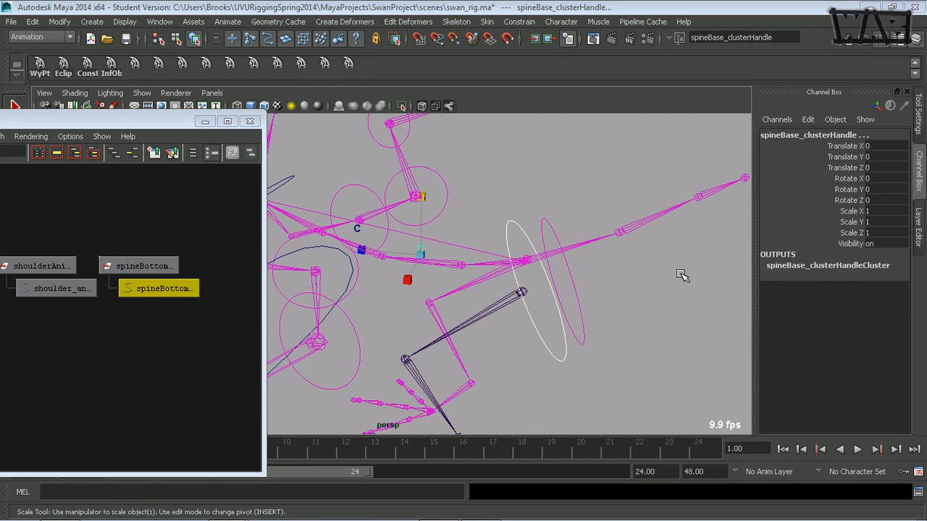
click(720, 291)
click(768, 361)
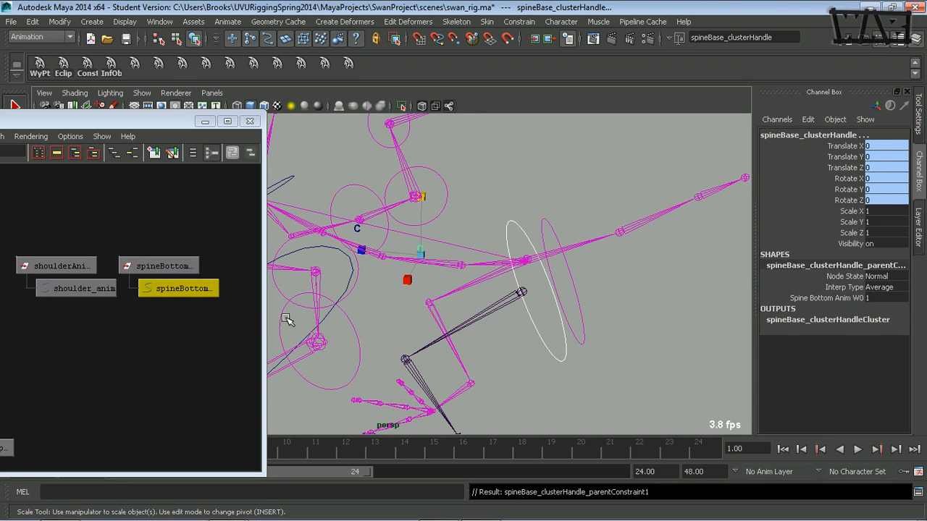
Step: Test the lower spine constraint by moving the spineBottom_anim control freely in the viewport
click(202, 328)
drag(537, 305, 515, 345)
key(w)
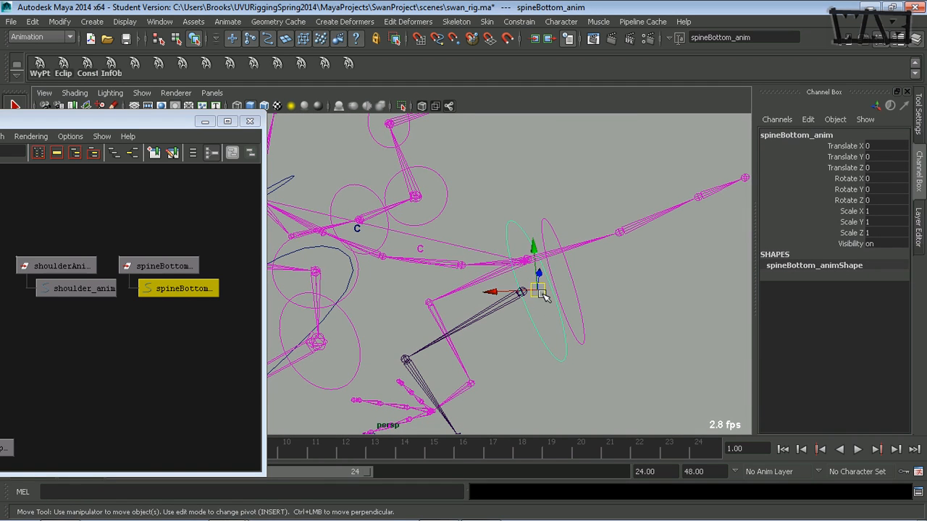
drag(540, 293, 542, 273)
alt+middle_drag(543, 269, 568, 286)
mouse_move(574, 291)
mouse_down()
mouse_move(569, 244)
mouse_move(585, 251)
mouse_move(585, 283)
mouse_move(569, 311)
mouse_move(577, 283)
mouse_move(585, 285)
mouse_move(569, 288)
mouse_up()
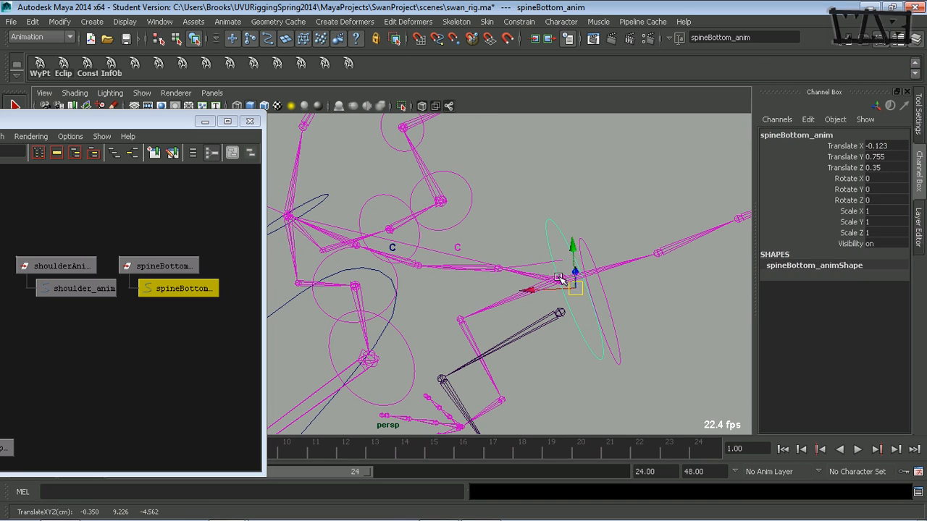